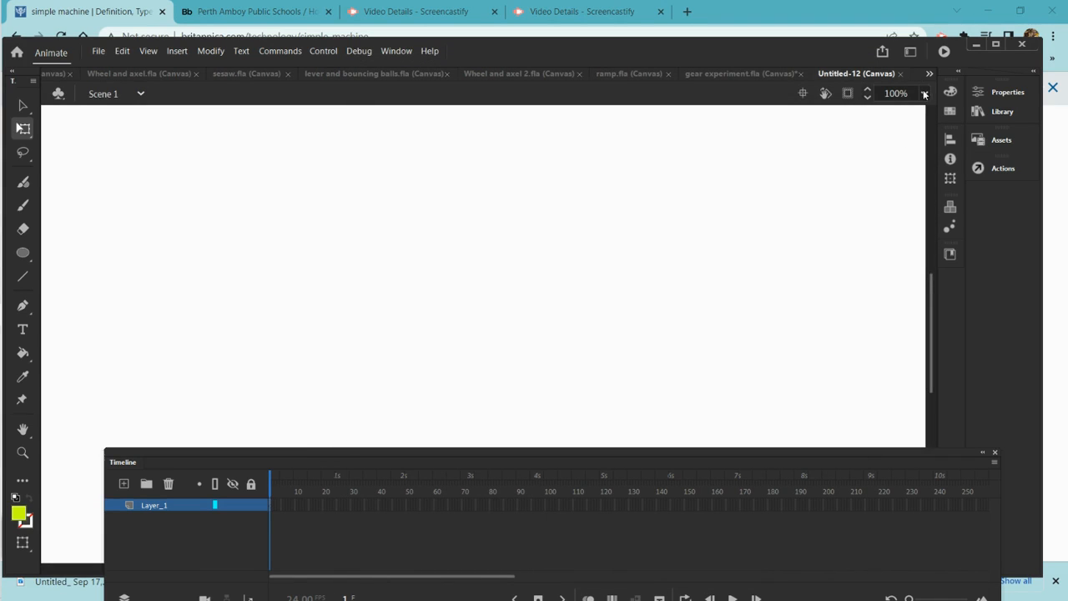
Draw a blue rectangle with the Rectangle tool resting on the stage's bottom edge, near the centre
{"action": "left_click", "coordinate": [923, 94]}
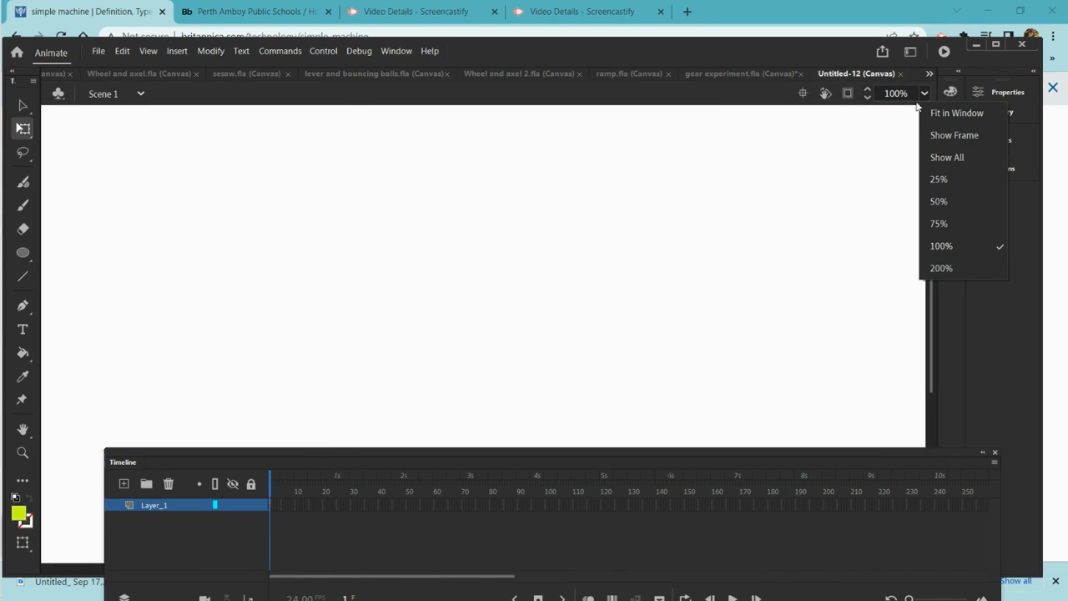
{"action": "left_click", "coordinate": [938, 202]}
{"action": "scroll", "coordinate": [709, 255], "scroll_direction": "down", "scroll_amount": 1}
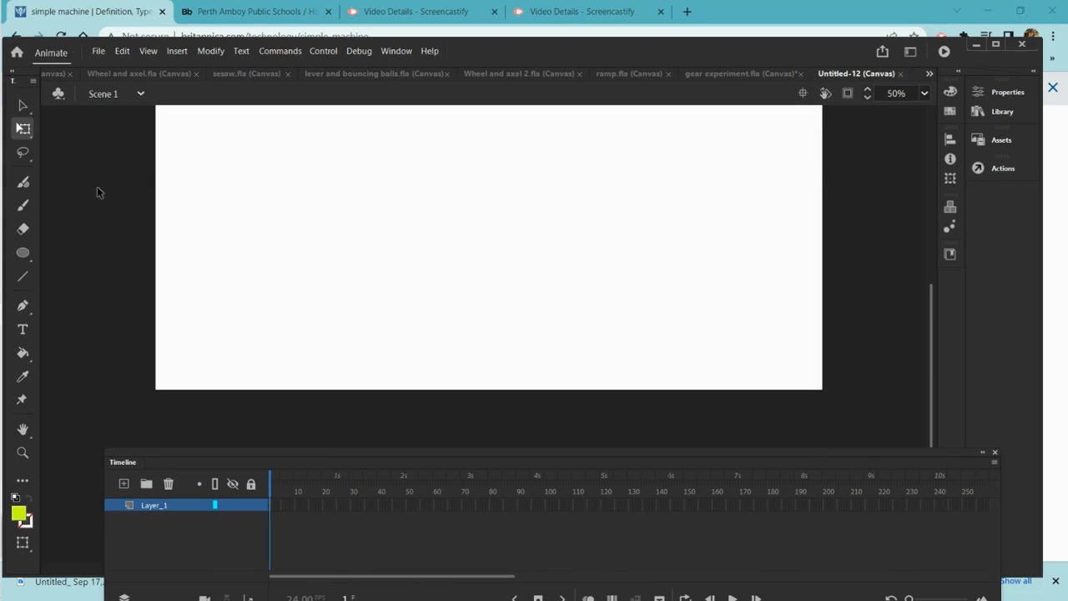
{"action": "left_click", "coordinate": [22, 253]}
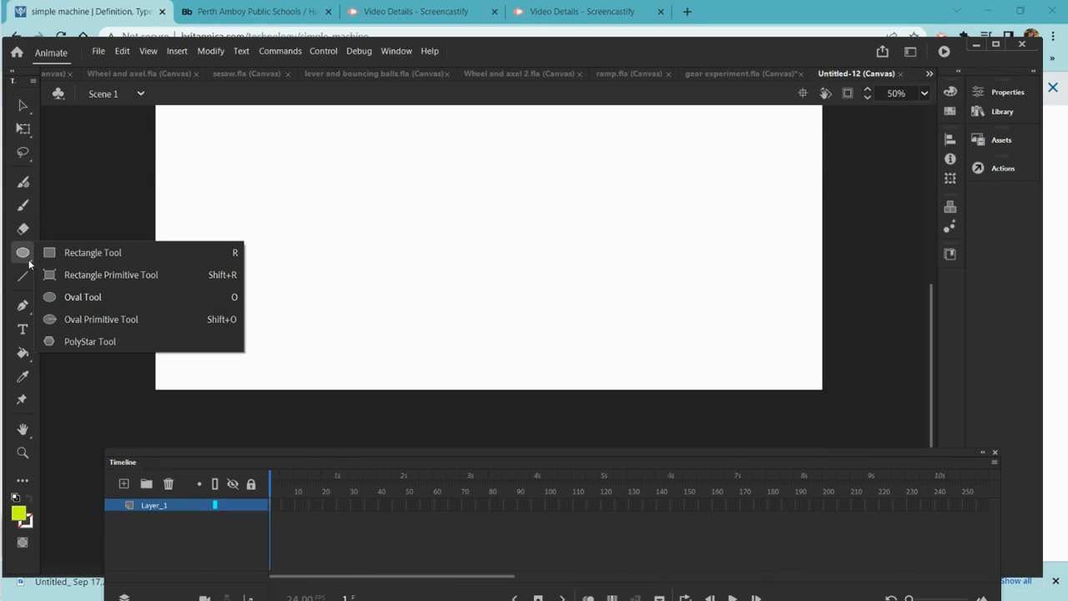
{"action": "key", "text": "r"}
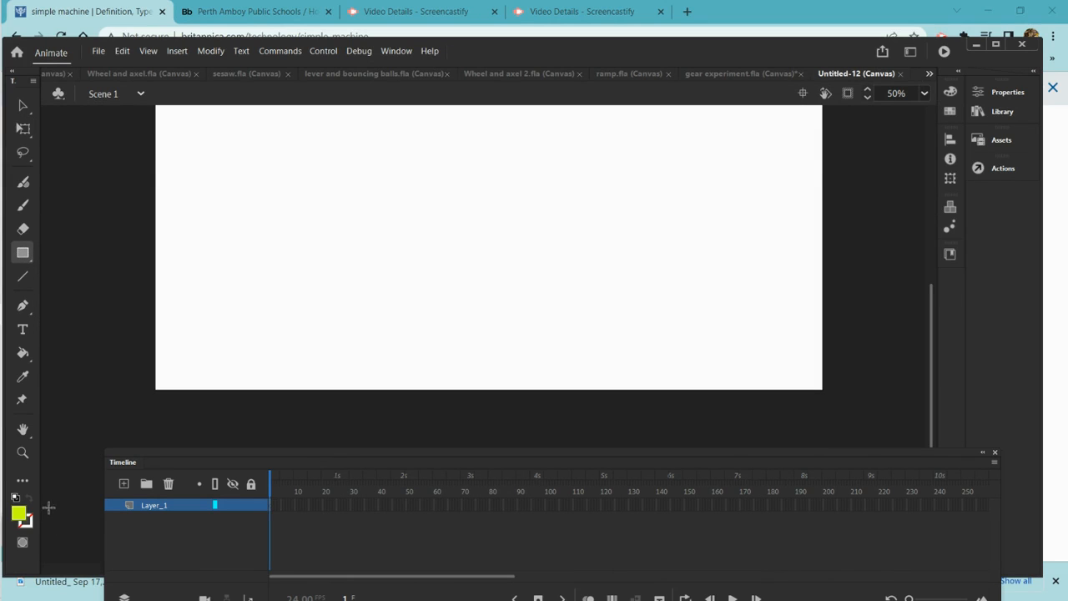
{"action": "left_click", "coordinate": [22, 515]}
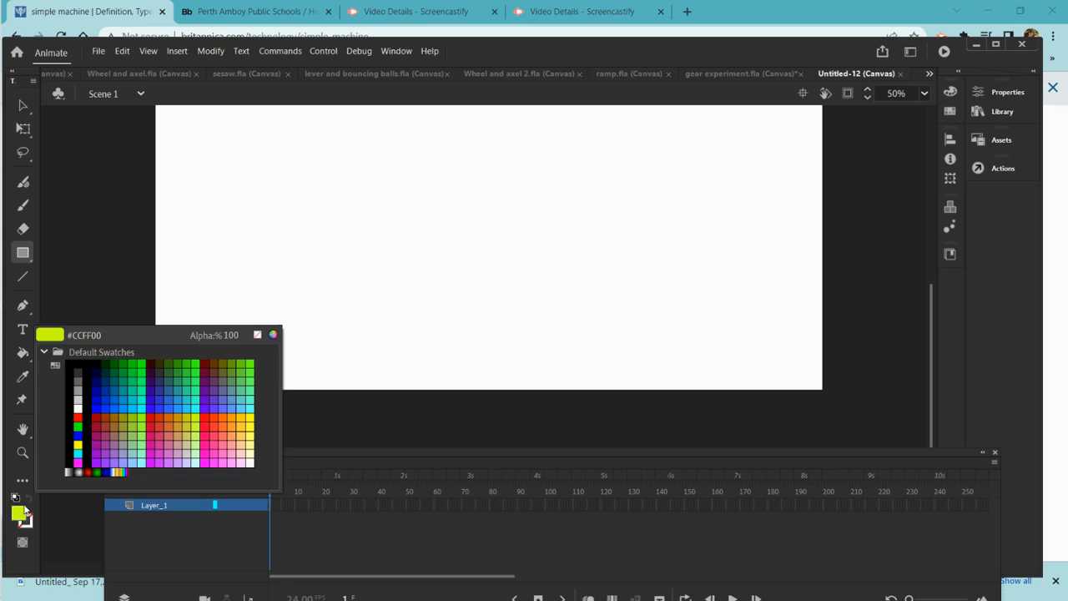
{"action": "left_click", "coordinate": [109, 400]}
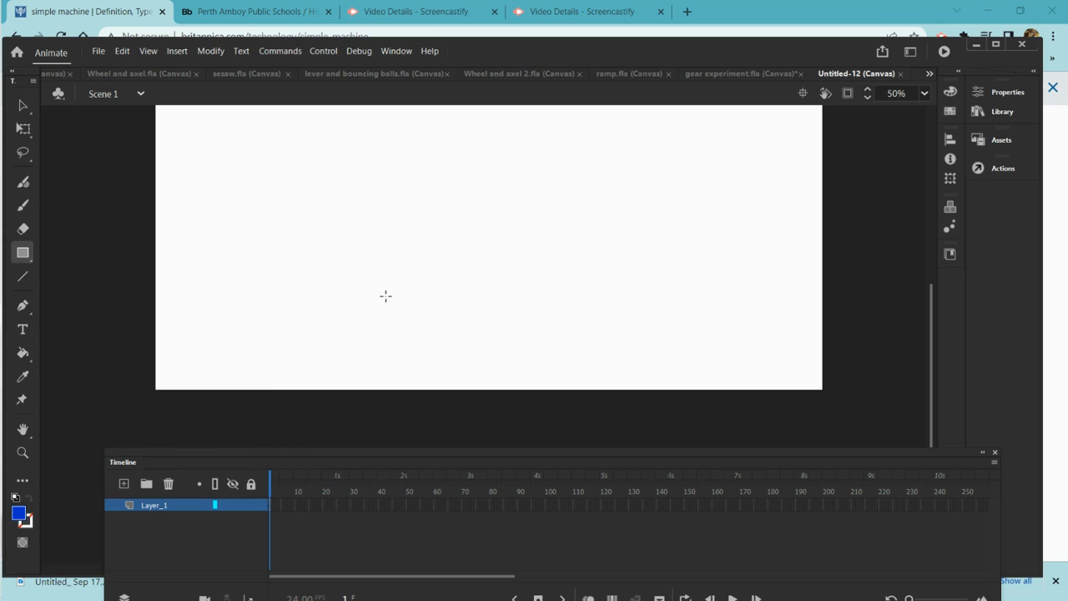
{"action": "left_click_drag", "start_coordinate": [386, 295], "coordinate": [540, 389]}
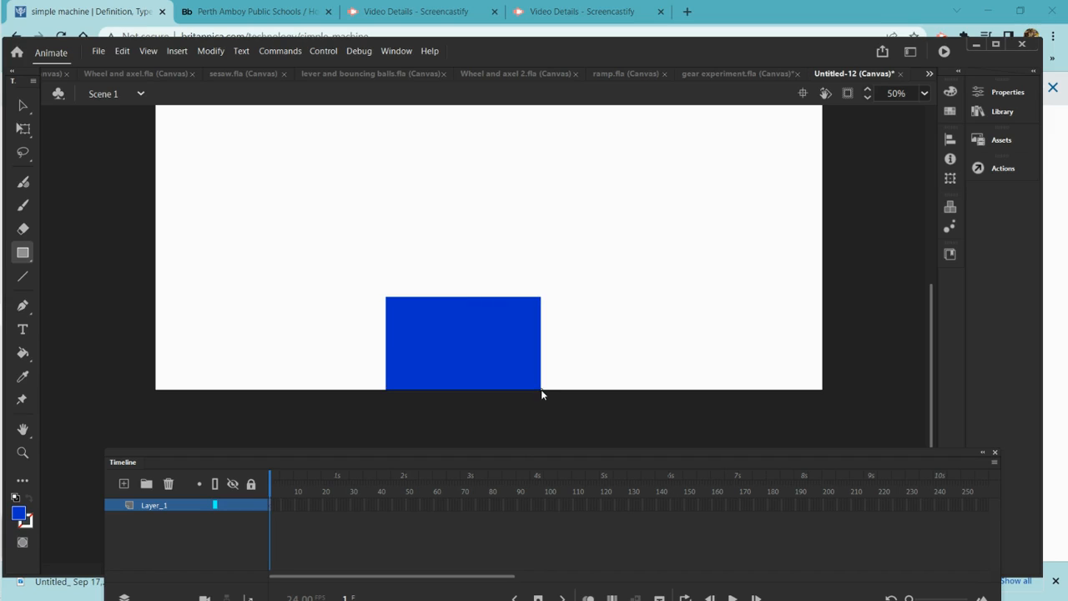
Pull the rectangle's top-right corner down to its bottom-right to reshape it into a triangular ramp
{"action": "left_click", "coordinate": [22, 104]}
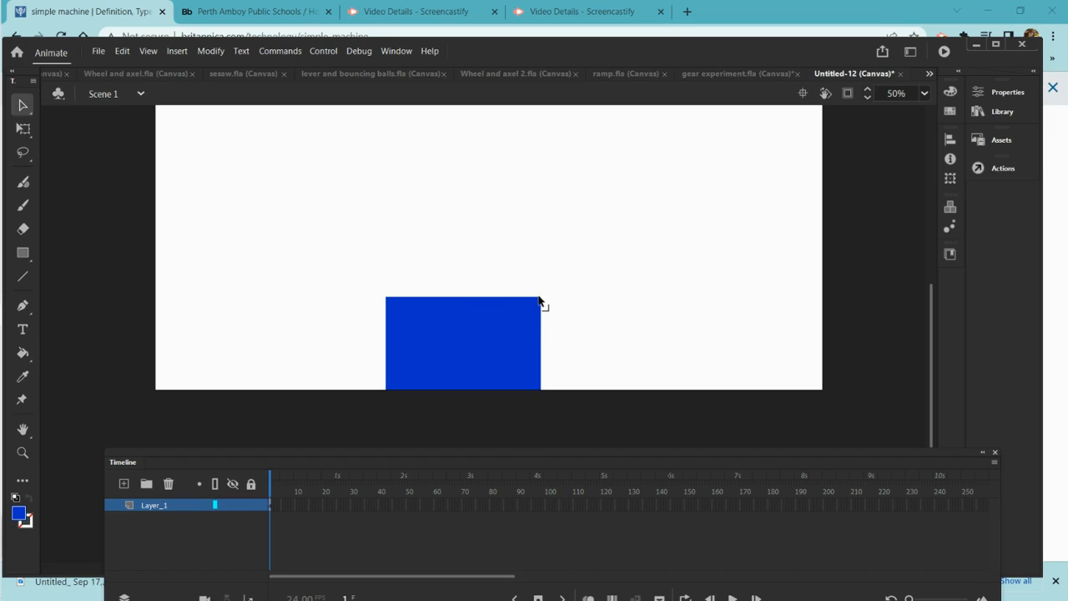
{"action": "left_click_drag", "start_coordinate": [538, 298], "coordinate": [468, 352]}
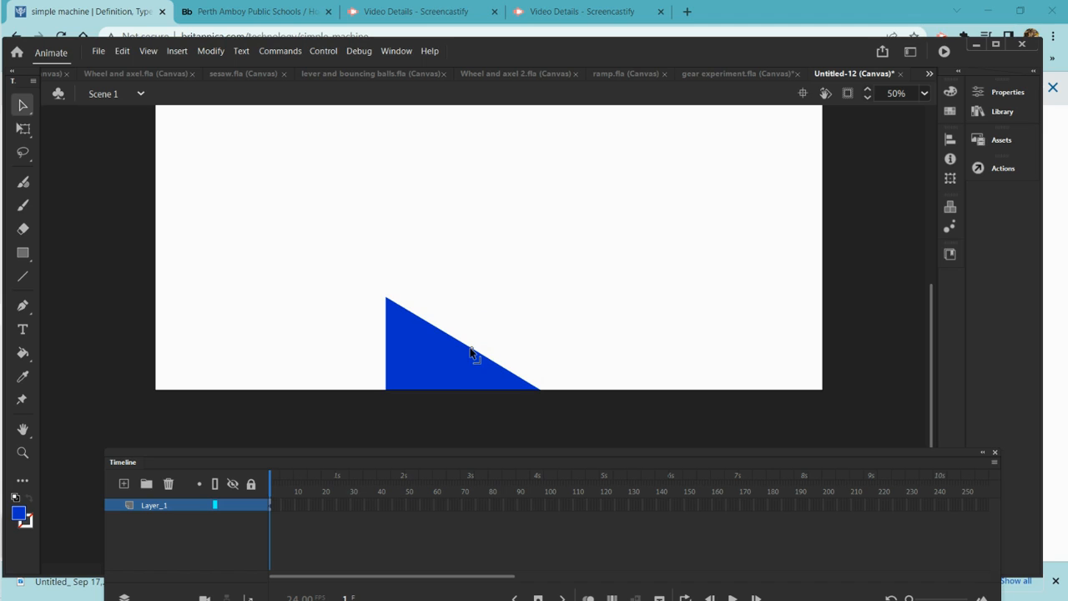
Create a motion tween on the ramp, converting it to a symbol, and extend the tween span to frame 240
{"action": "right_click", "coordinate": [424, 361]}
{"action": "left_click", "coordinate": [484, 53]}
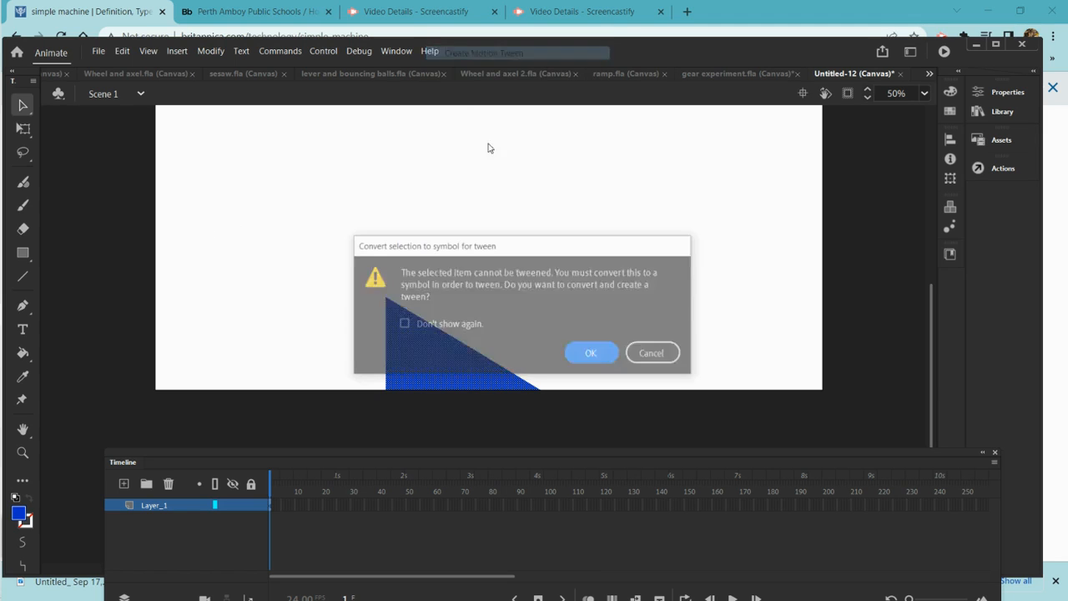
{"action": "left_click", "coordinate": [592, 355]}
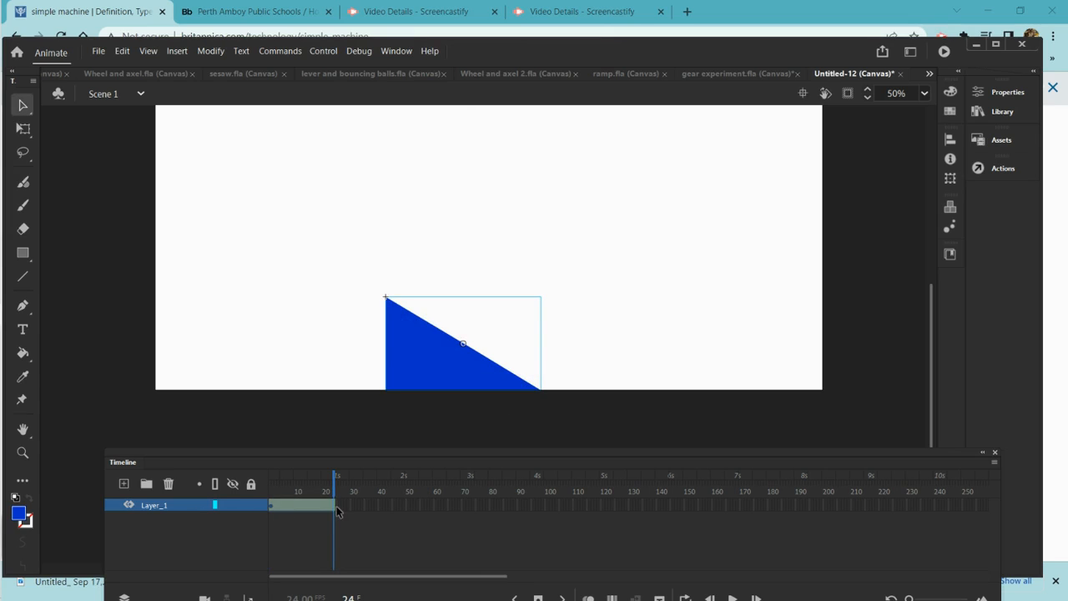
{"action": "left_click_drag", "start_coordinate": [333, 504], "coordinate": [938, 524]}
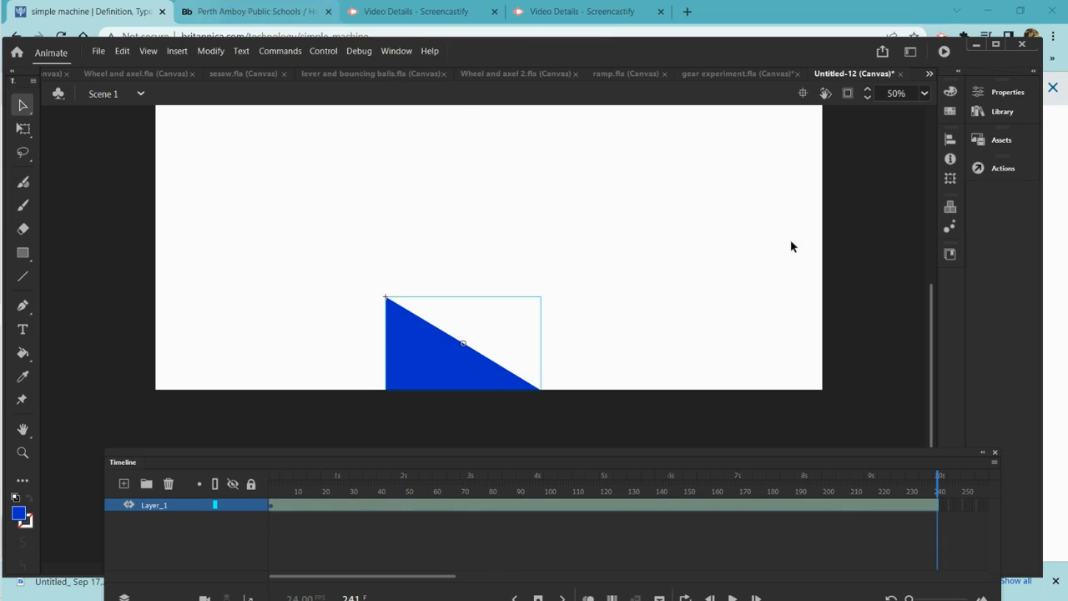
{"action": "left_click_drag", "start_coordinate": [936, 483], "coordinate": [138, 465]}
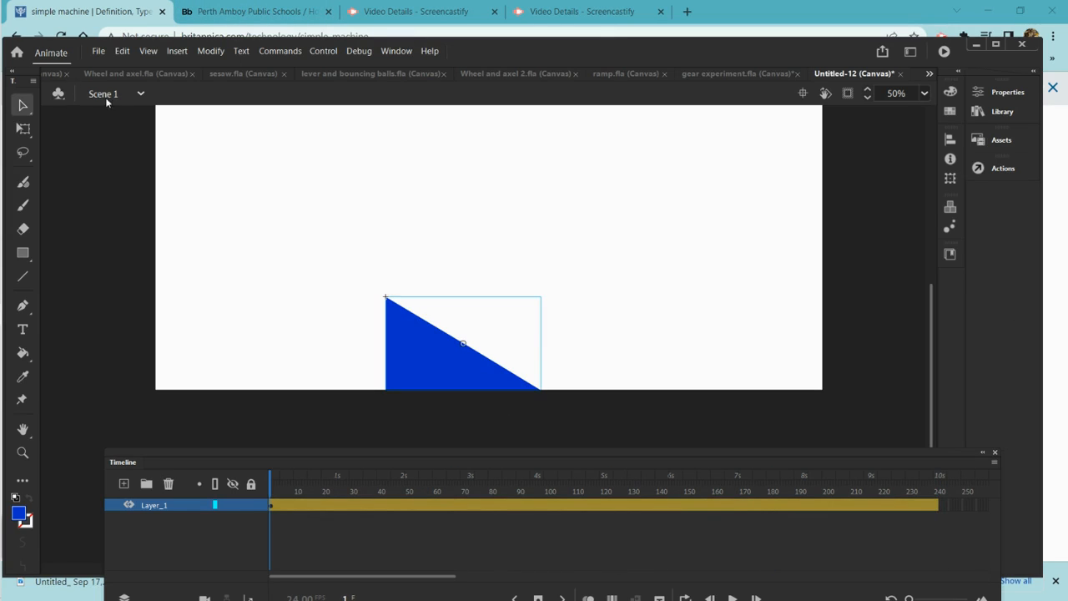
Lock the ramp's layer and add a new layer above it
{"action": "left_click", "coordinate": [249, 506]}
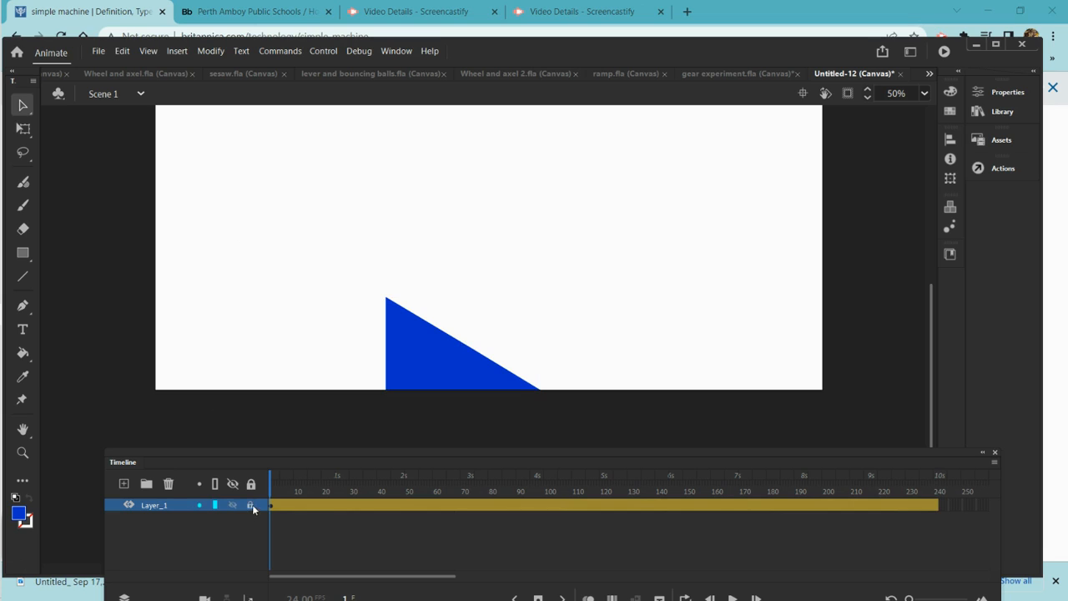
{"action": "left_click", "coordinate": [122, 483]}
Draw a small pink-red circle with the Oval tool above the stage, up and left of the ramp
{"action": "key", "text": "ctrl+minus"}
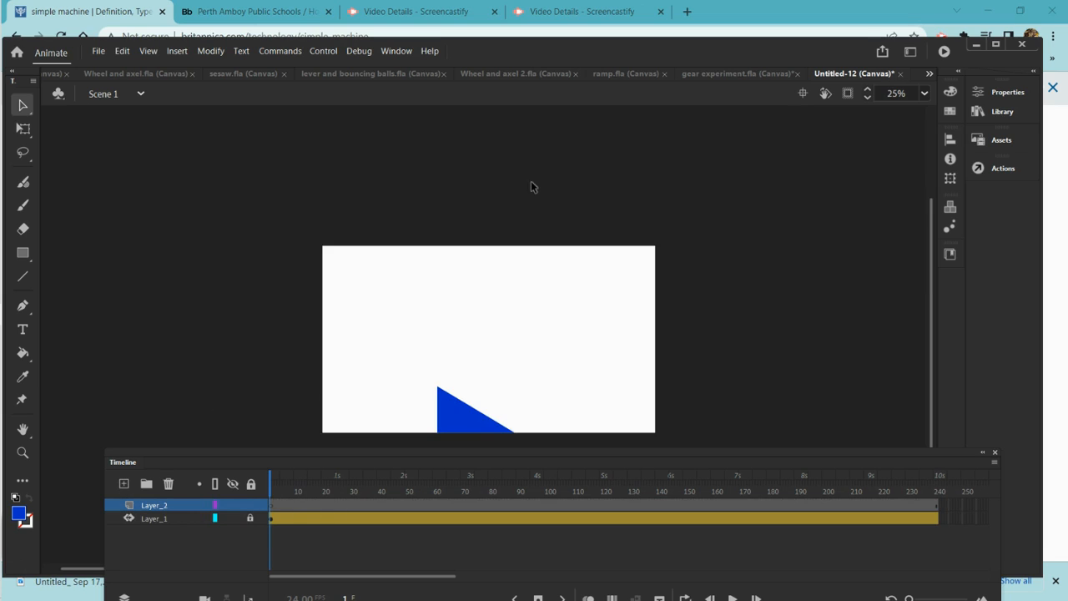
{"action": "left_click", "coordinate": [19, 514]}
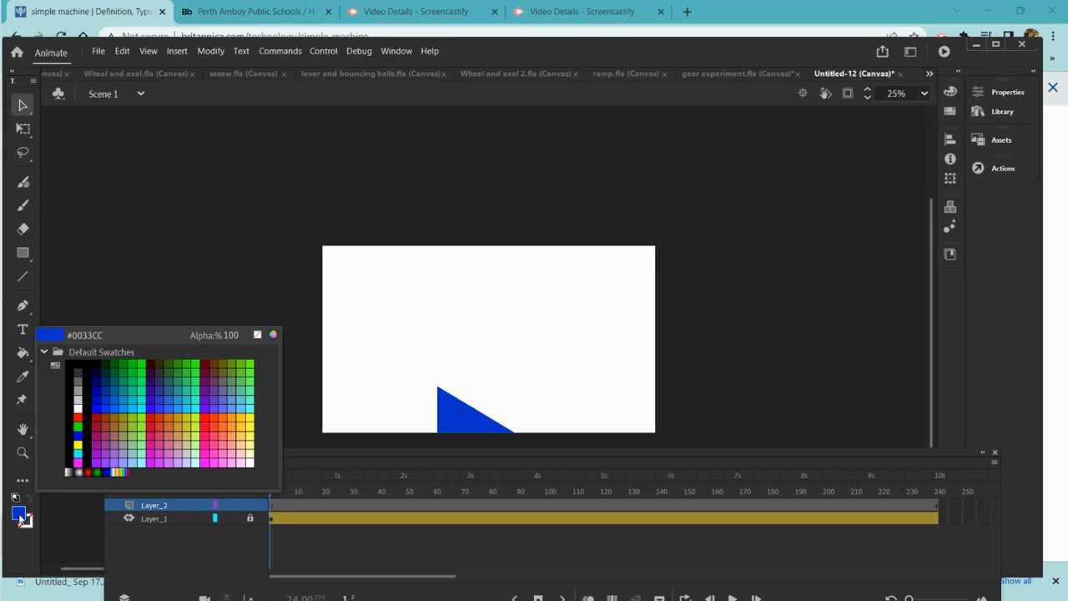
{"action": "left_click", "coordinate": [213, 433]}
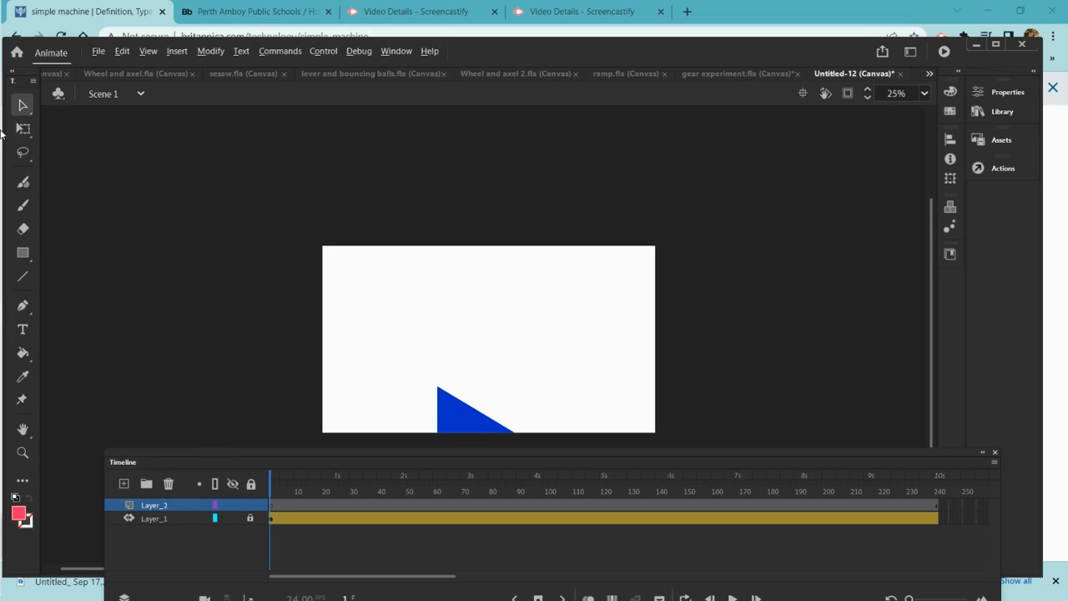
{"action": "left_click", "coordinate": [25, 255]}
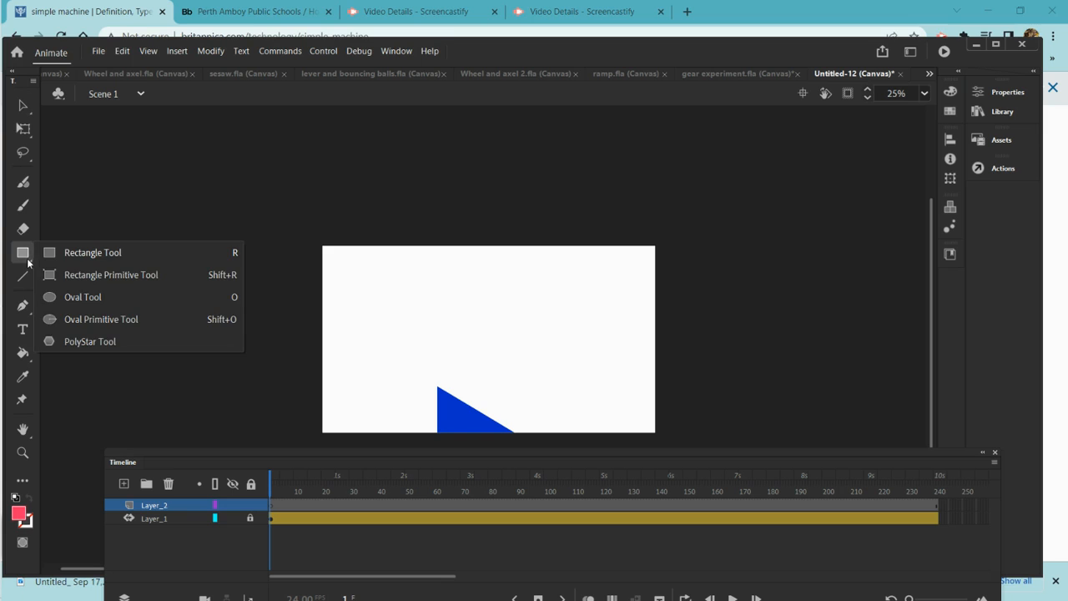
{"action": "left_click", "coordinate": [65, 298]}
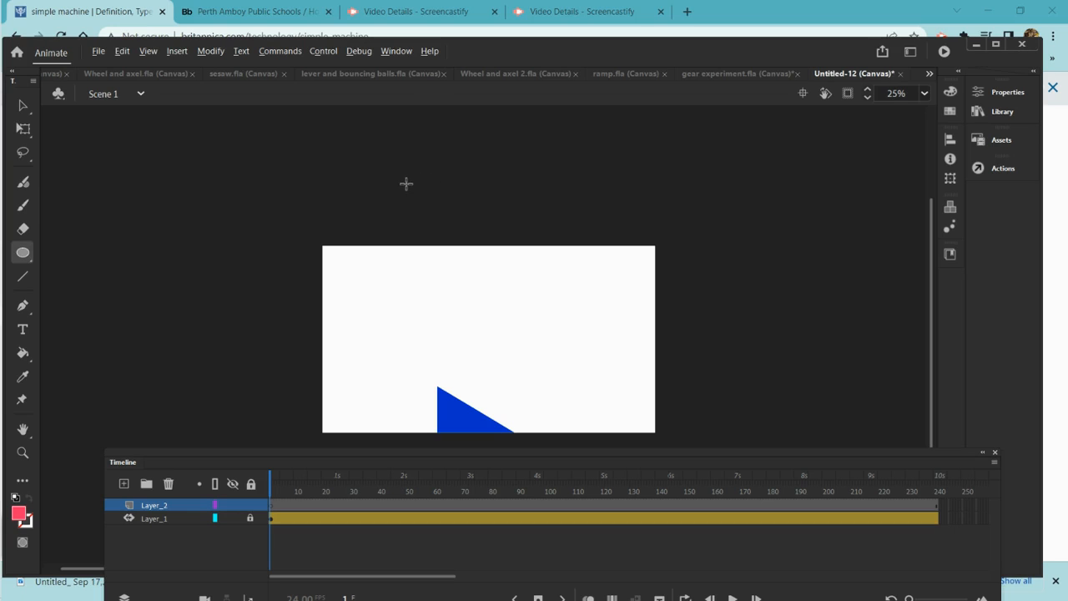
{"action": "left_click_drag", "start_coordinate": [397, 182], "coordinate": [412, 198]}
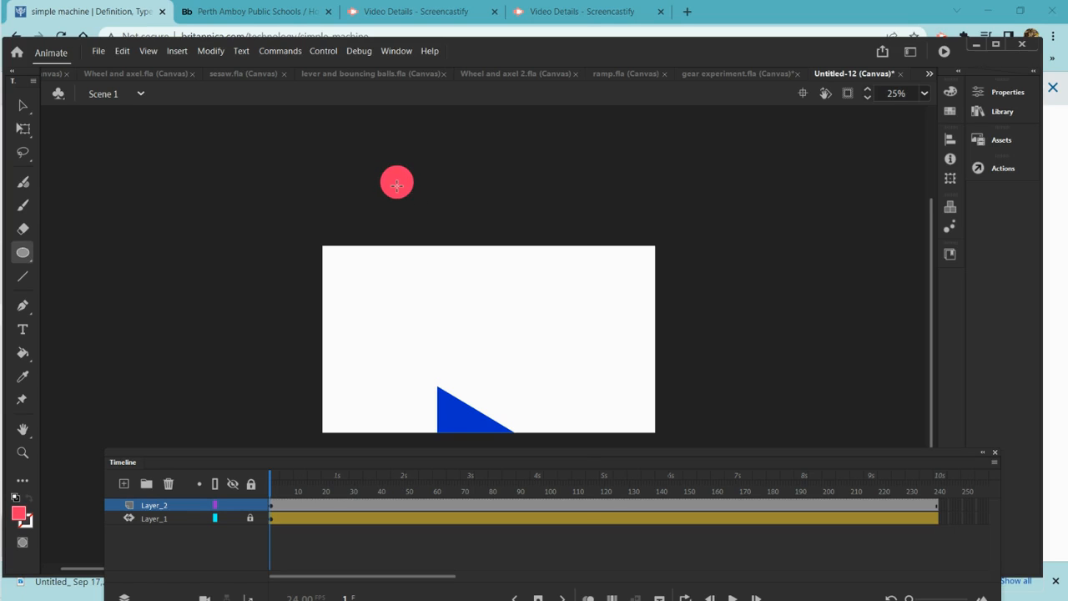
Create a motion tween on the circle, converting it to a symbol
{"action": "right_click", "coordinate": [396, 184]}
{"action": "left_click", "coordinate": [425, 205]}
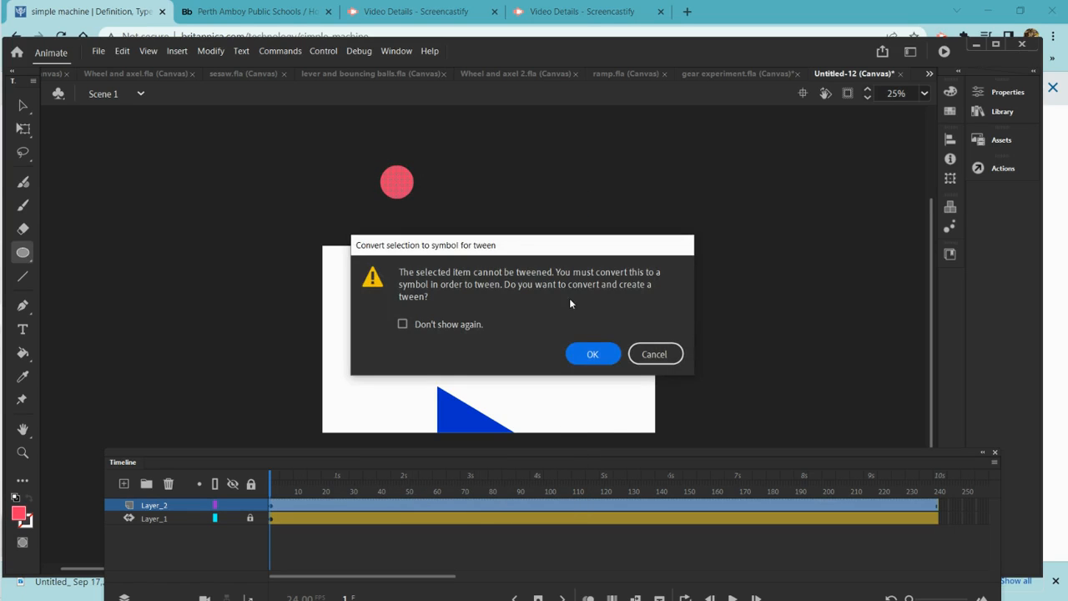
{"action": "left_click", "coordinate": [593, 354]}
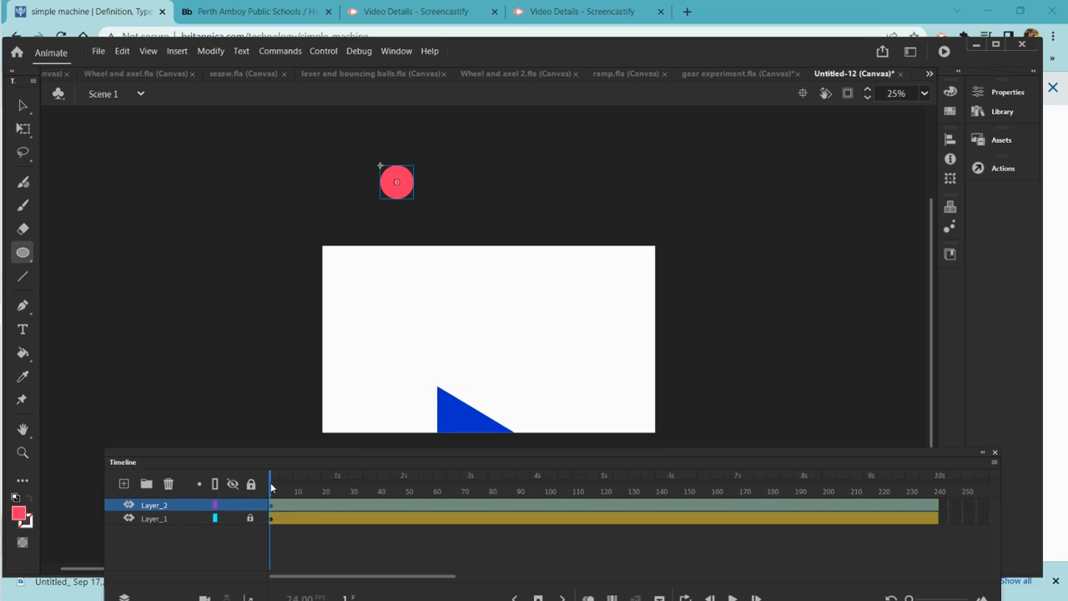
At frame 122, move the ball down onto the top corner of the ramp
{"action": "left_click_drag", "start_coordinate": [271, 487], "coordinate": [606, 488]}
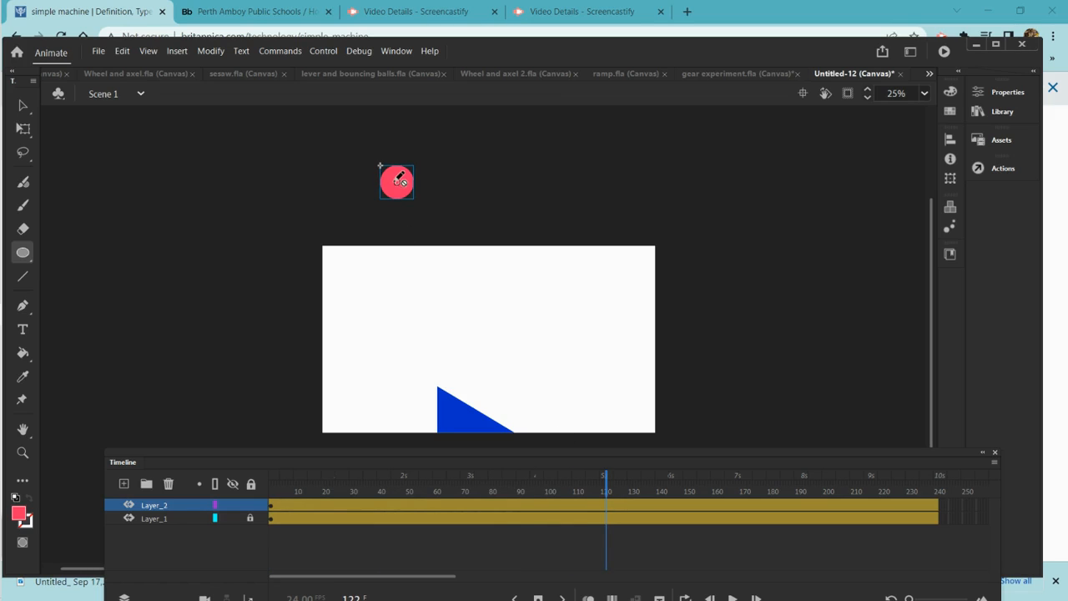
{"action": "left_click", "coordinate": [23, 105]}
{"action": "mouse_move", "coordinate": [397, 183]}
{"action": "left_mouse_down"}
{"action": "mouse_move", "coordinate": [434, 255]}
{"action": "mouse_move", "coordinate": [447, 373]}
{"action": "left_mouse_up"}
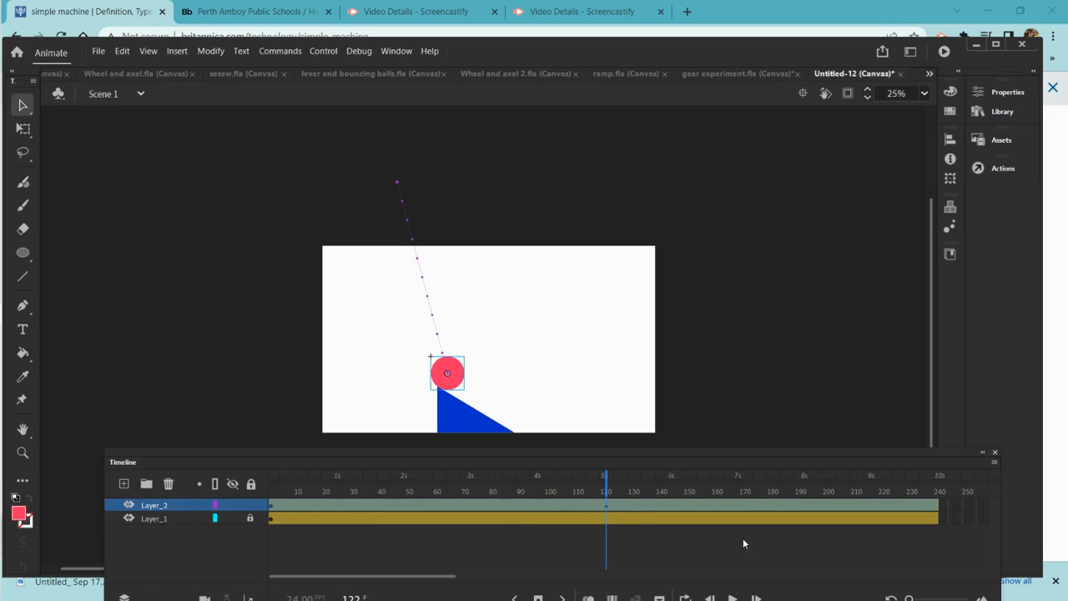
At about frame 177, move the ball down the slope to the ramp's bottom end
{"action": "left_click", "coordinate": [608, 491]}
{"action": "left_click_drag", "start_coordinate": [608, 492], "coordinate": [766, 516]}
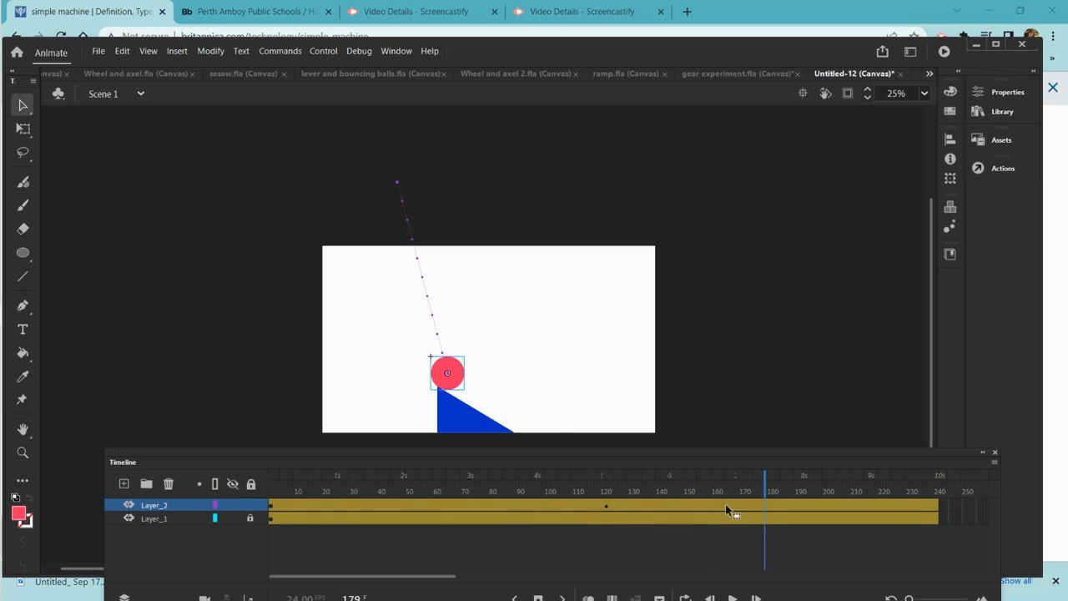
{"action": "left_click_drag", "start_coordinate": [452, 377], "coordinate": [531, 424]}
At frame 240, move the ball right along the floor past the stage's right edge
{"action": "left_click_drag", "start_coordinate": [772, 490], "coordinate": [939, 490]}
{"action": "left_click_drag", "start_coordinate": [543, 423], "coordinate": [709, 430]}
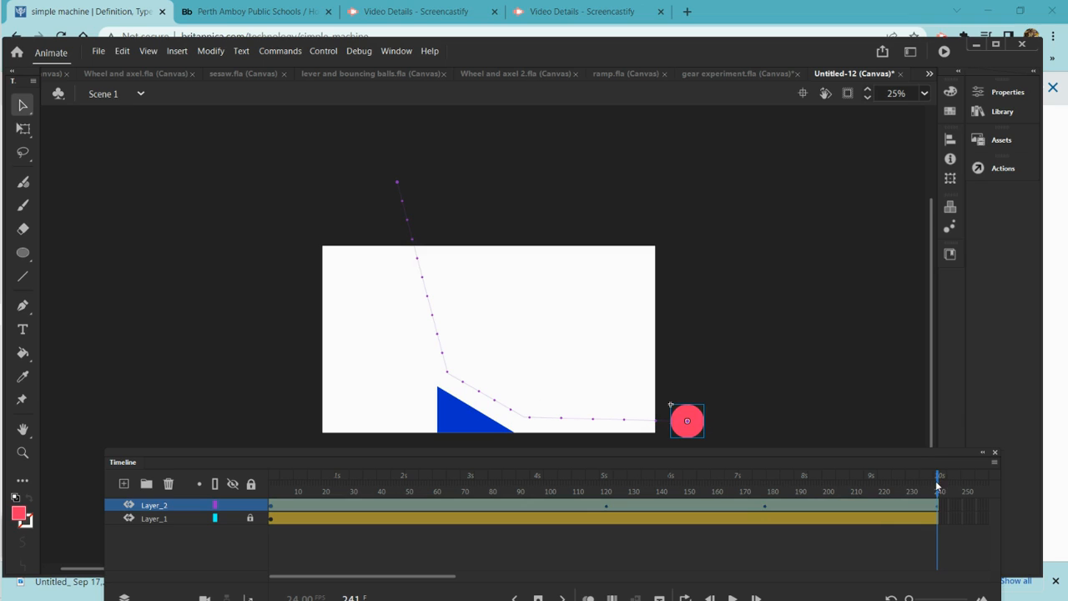
{"action": "left_click", "coordinate": [272, 487]}
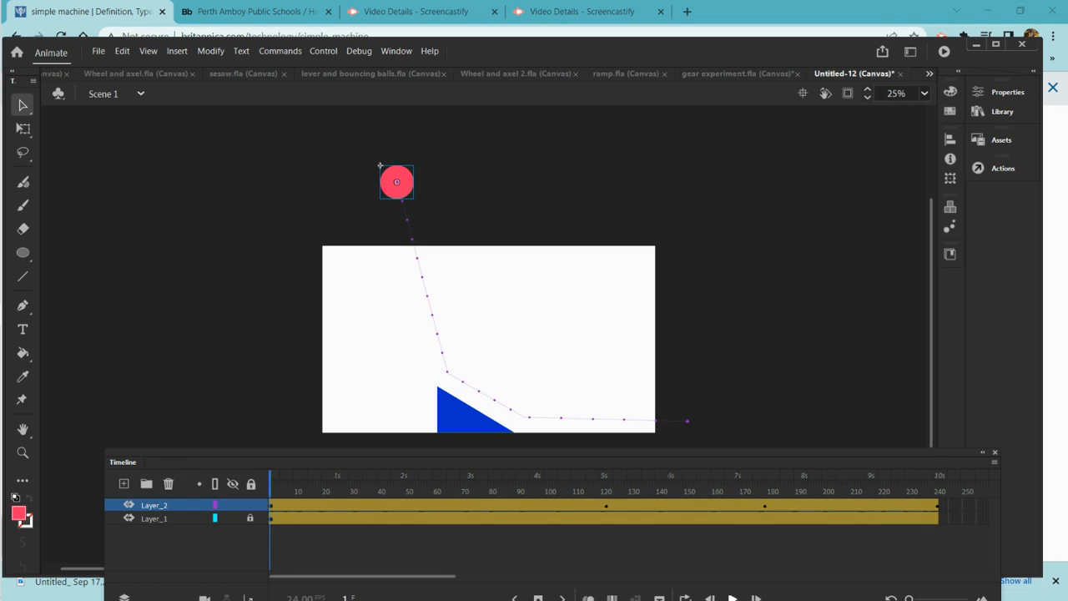
Play the ball animation and lock the ball's layer
{"action": "left_click", "coordinate": [734, 597]}
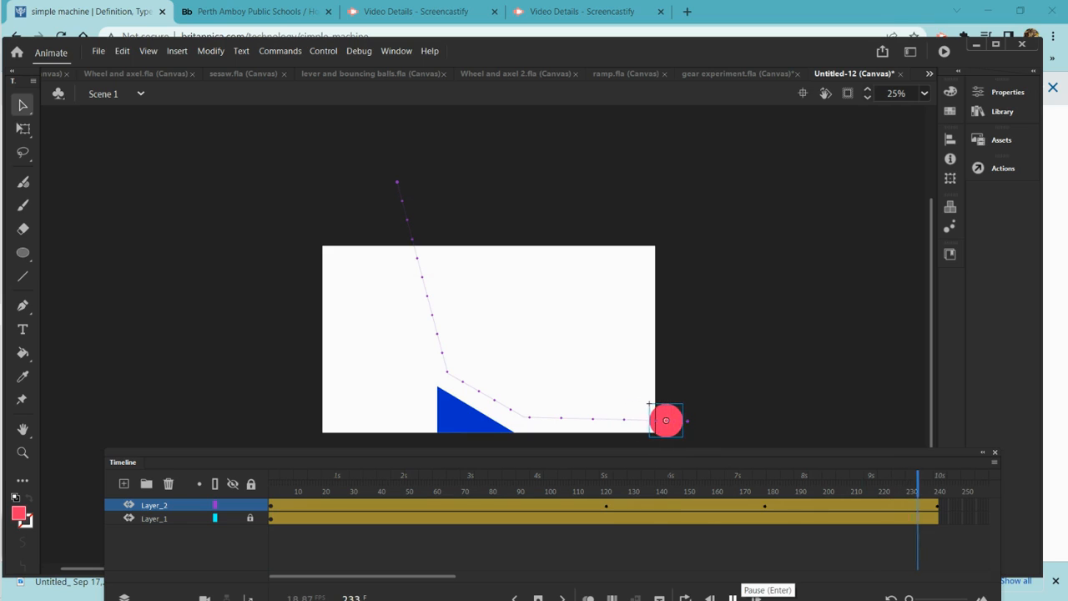
{"action": "left_click", "coordinate": [250, 505]}
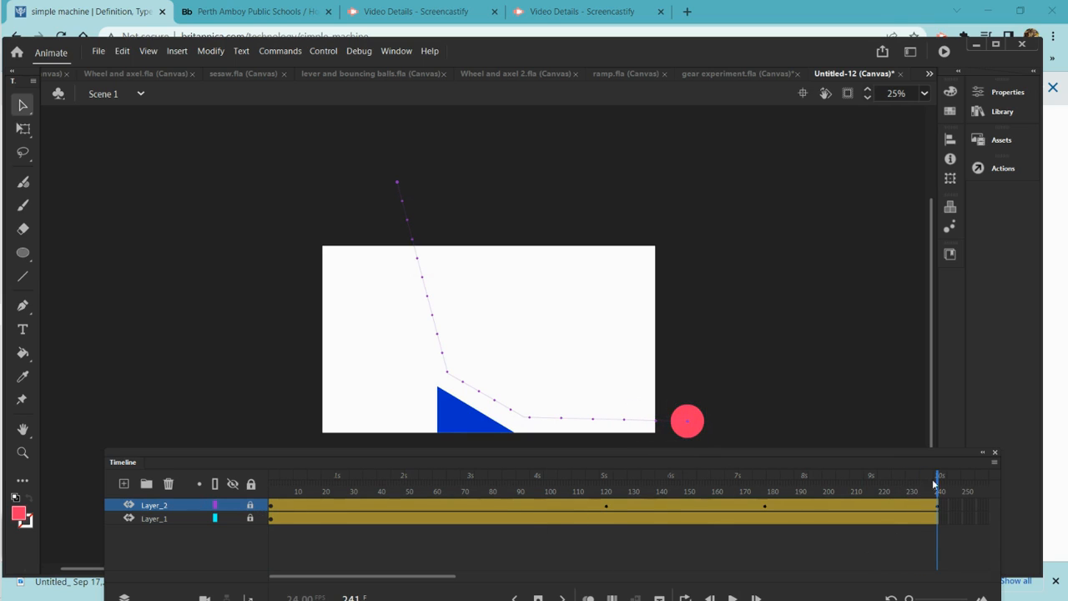
{"action": "left_click_drag", "start_coordinate": [939, 485], "coordinate": [58, 455]}
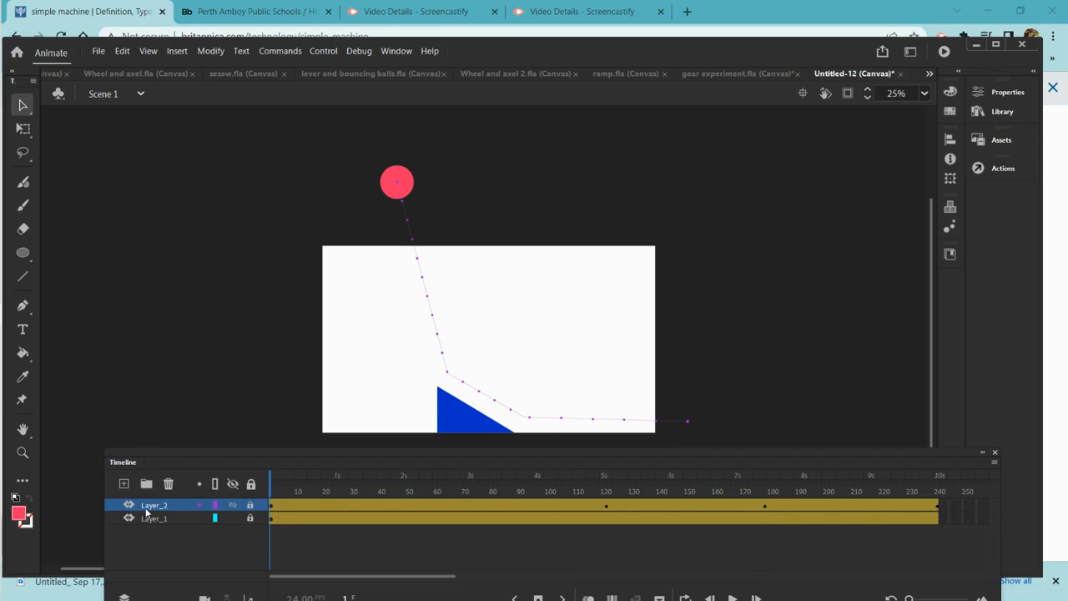
Add a new layer and draw a small green circle with the Oval tool beside the pink ball
{"action": "left_click", "coordinate": [125, 483]}
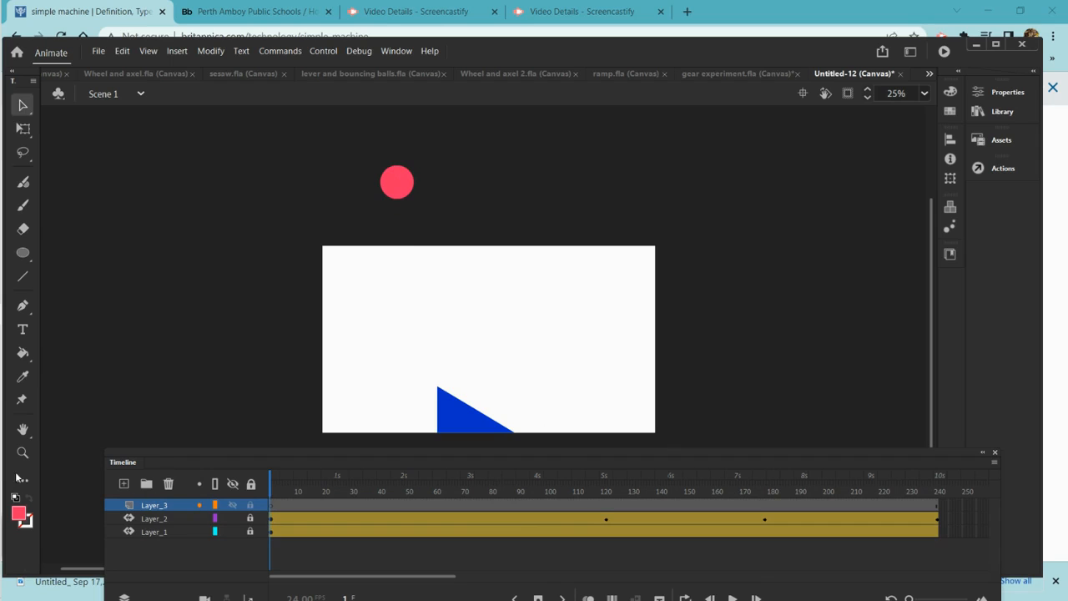
{"action": "left_click", "coordinate": [15, 513]}
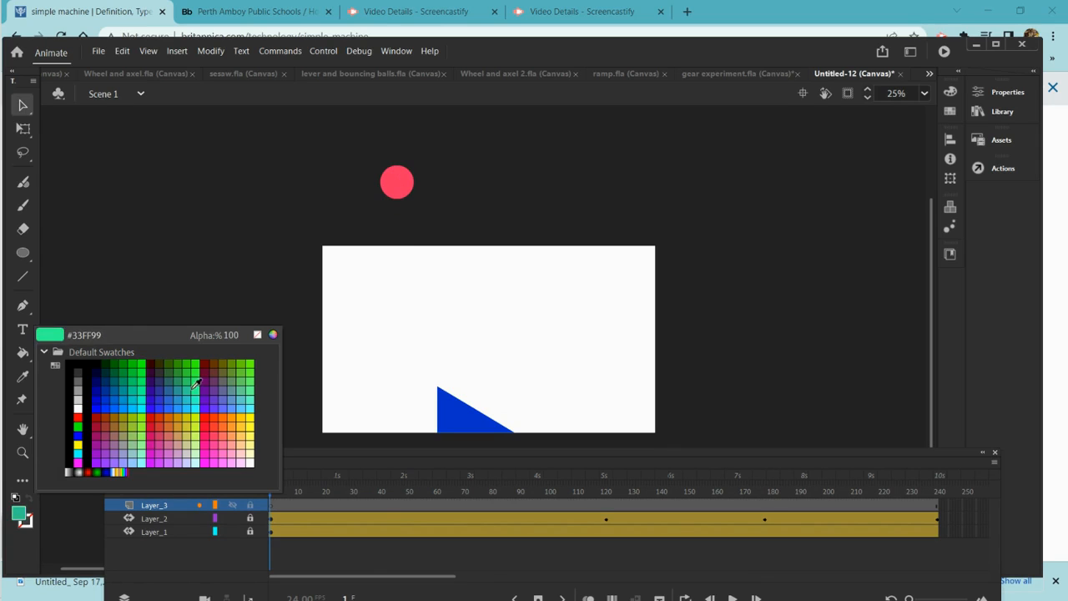
{"action": "left_click", "coordinate": [202, 378]}
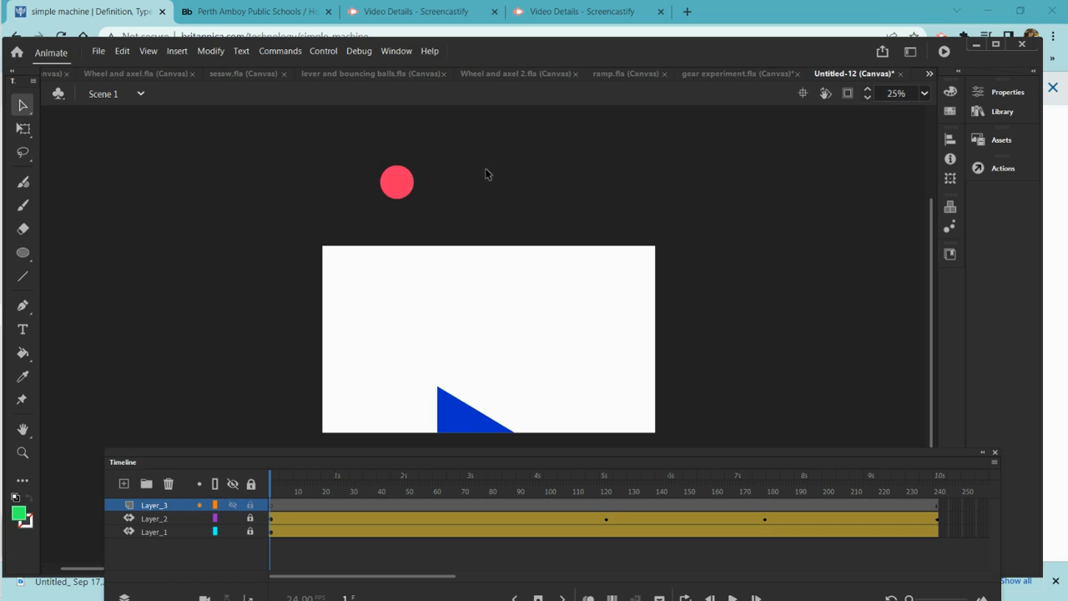
{"action": "left_click", "coordinate": [23, 252]}
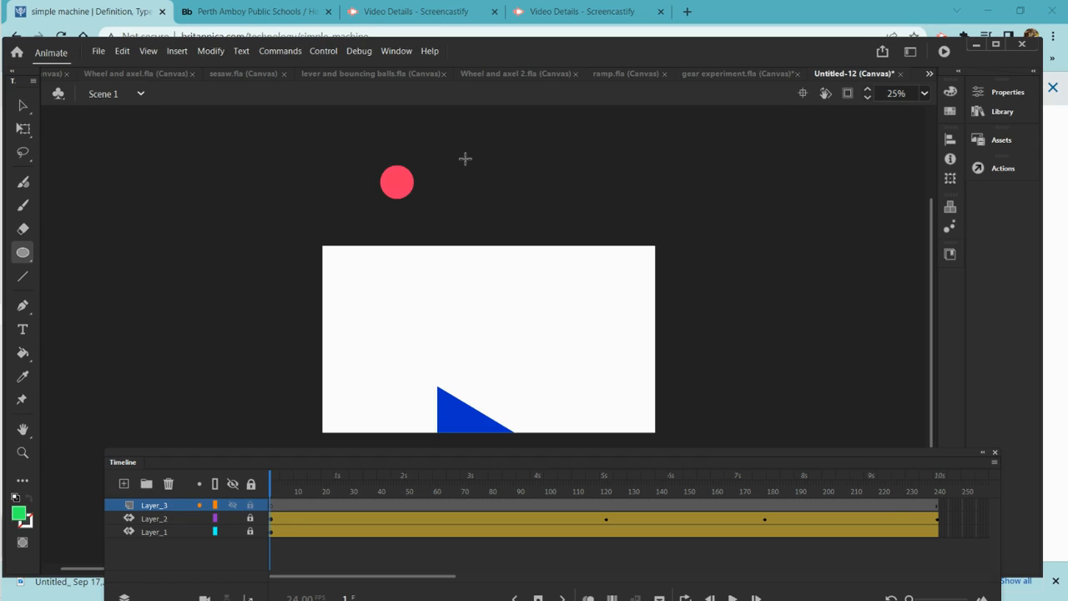
{"action": "left_click_drag", "start_coordinate": [471, 169], "coordinate": [481, 178]}
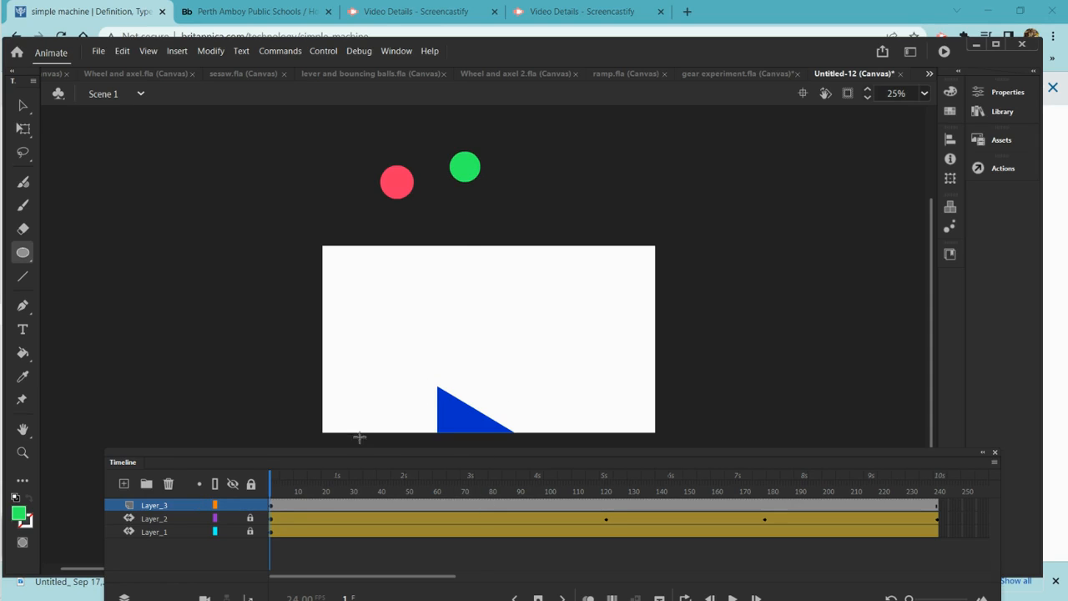
Create a motion tween on the green circle, converting it to a symbol
{"action": "right_click", "coordinate": [471, 177]}
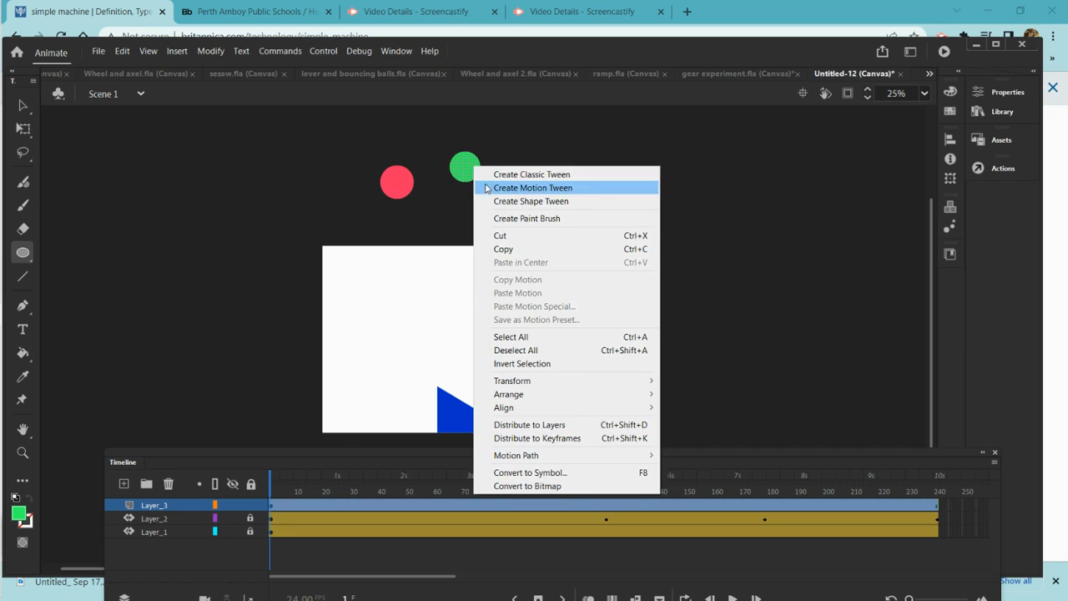
{"action": "left_click", "coordinate": [488, 191]}
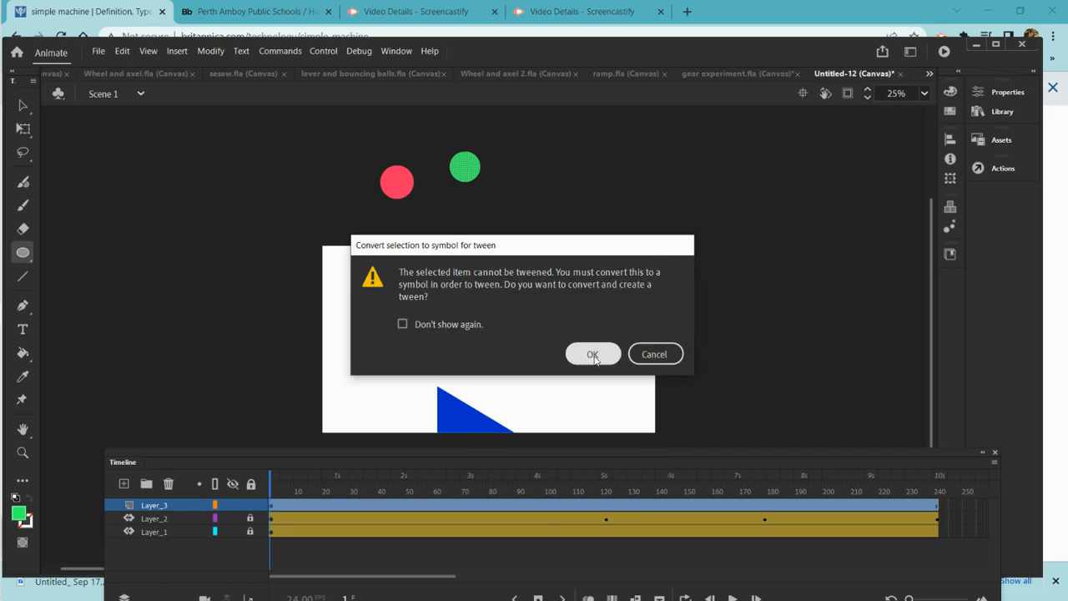
{"action": "left_click", "coordinate": [593, 355]}
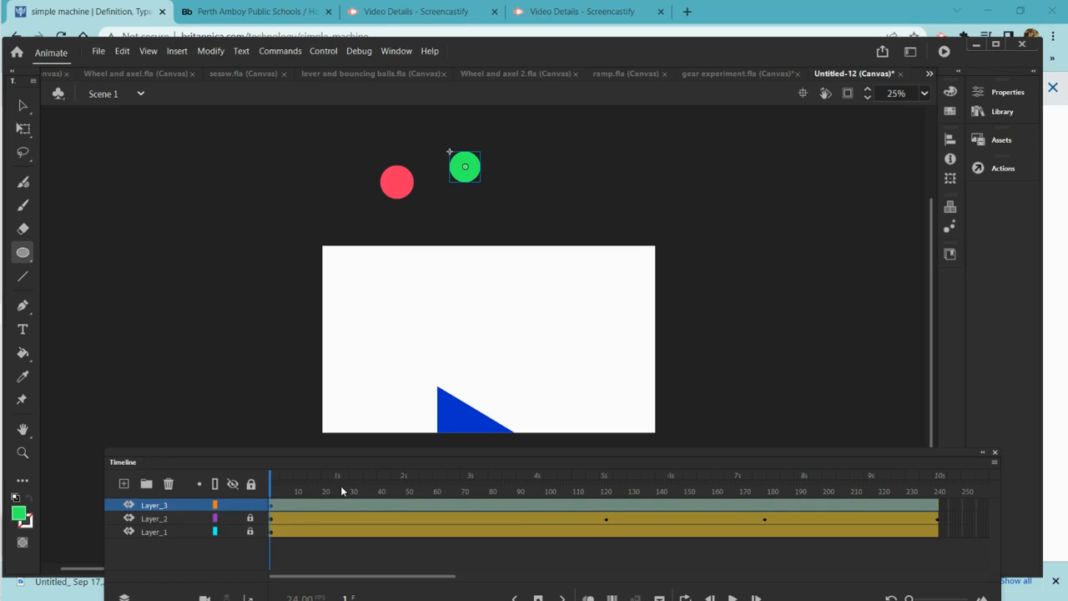
At frame 57, move the green ball down onto the top of the ramp
{"action": "left_click_drag", "start_coordinate": [289, 484], "coordinate": [427, 498]}
{"action": "mouse_move", "coordinate": [4, 108]}
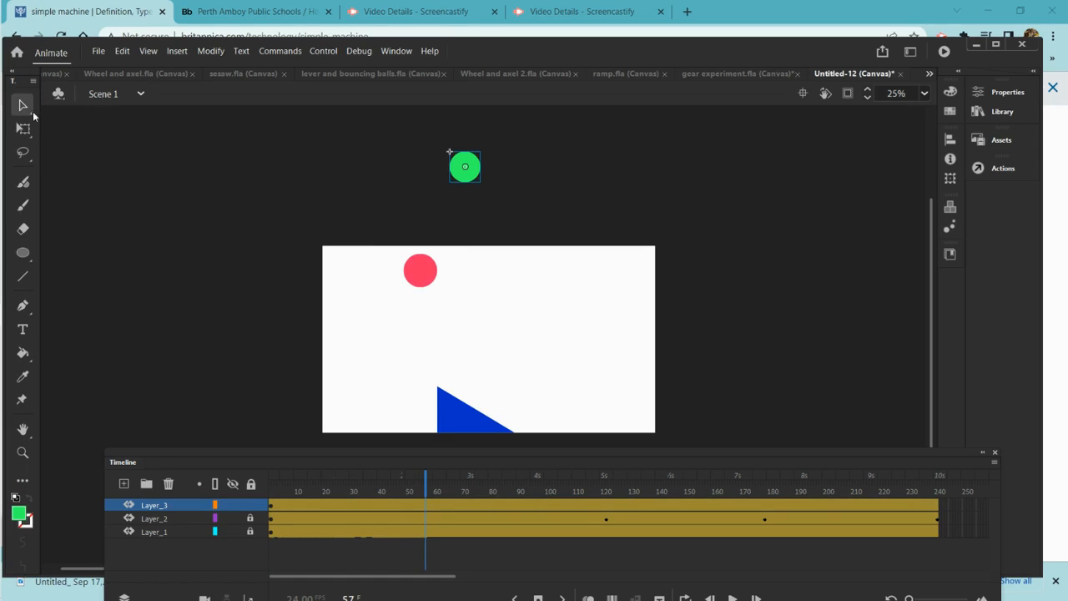
{"action": "left_click_drag", "start_coordinate": [465, 171], "coordinate": [471, 390]}
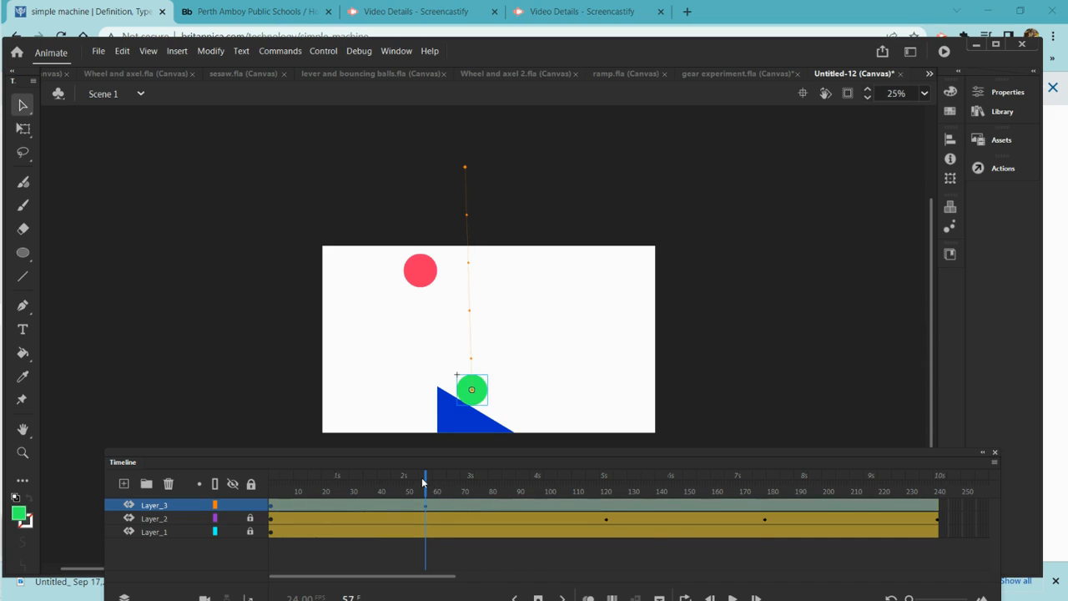
Move the green ball down the ramp slope at frame 99 and onto the floor at frame 138
{"action": "left_click_drag", "start_coordinate": [426, 485], "coordinate": [542, 507]}
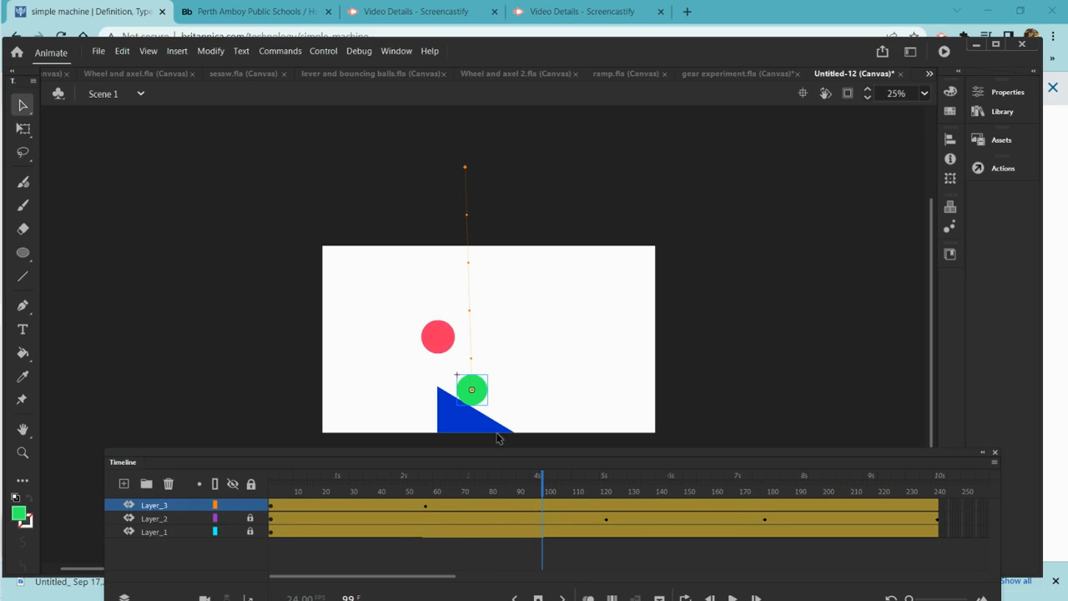
{"action": "left_click_drag", "start_coordinate": [484, 404], "coordinate": [525, 426]}
{"action": "left_click_drag", "start_coordinate": [544, 496], "coordinate": [651, 517]}
{"action": "left_click_drag", "start_coordinate": [534, 430], "coordinate": [606, 423]}
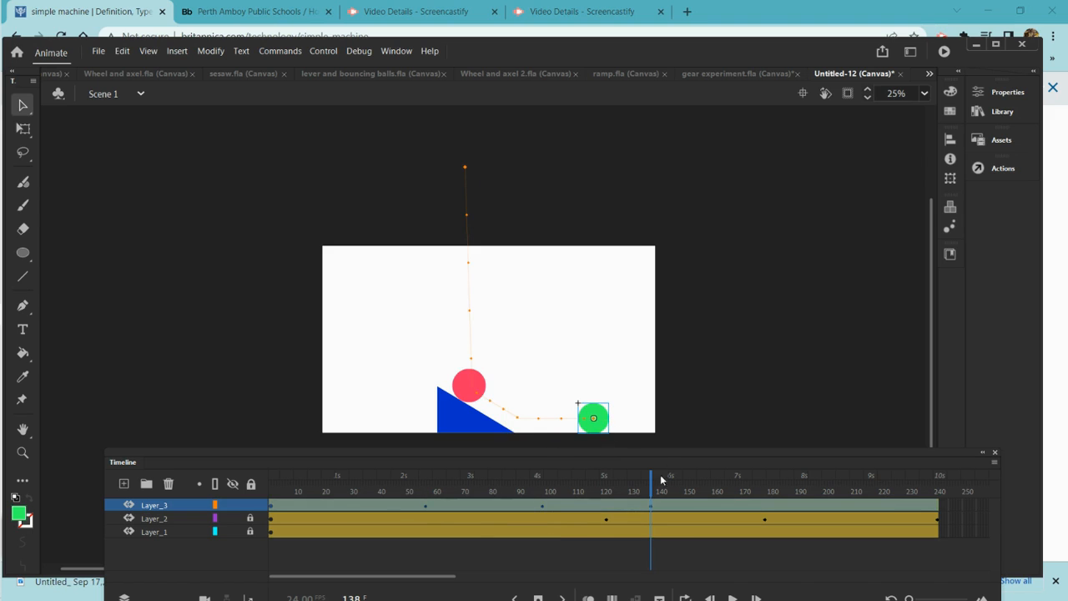
At frame 171 and a later frame, move the green ball further right along the floor past the stage's right edge
{"action": "left_click_drag", "start_coordinate": [652, 489], "coordinate": [742, 491]}
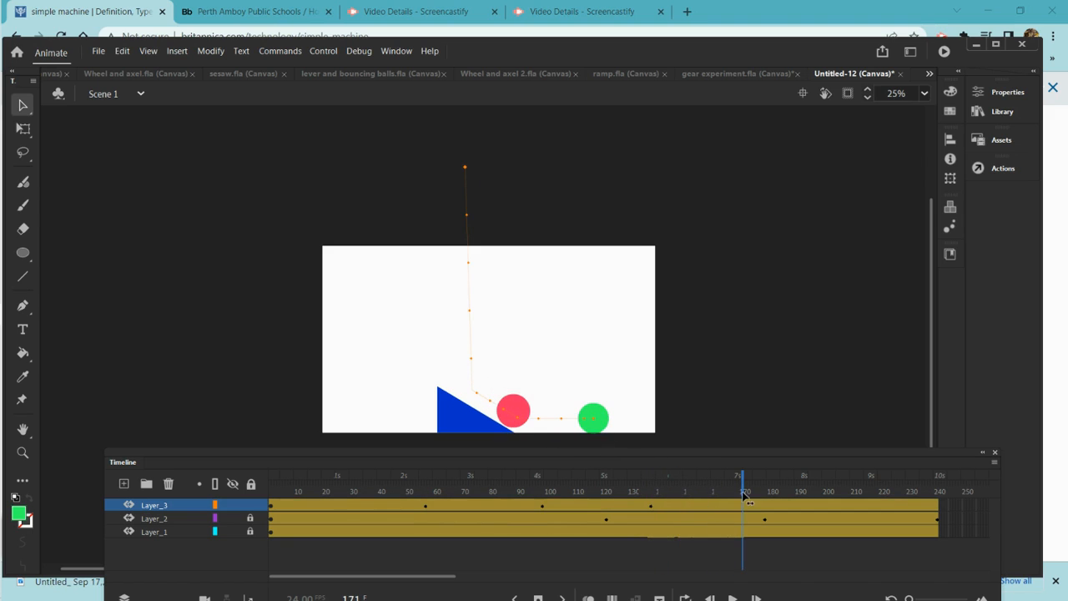
{"action": "left_click_drag", "start_coordinate": [590, 417], "coordinate": [626, 419]}
{"action": "left_click_drag", "start_coordinate": [740, 476], "coordinate": [803, 477]}
{"action": "left_click_drag", "start_coordinate": [621, 418], "coordinate": [715, 424]}
Rewind to the first frame and play the animation
{"action": "left_click_drag", "start_coordinate": [806, 491], "coordinate": [117, 479]}
{"action": "left_click", "coordinate": [730, 597]}
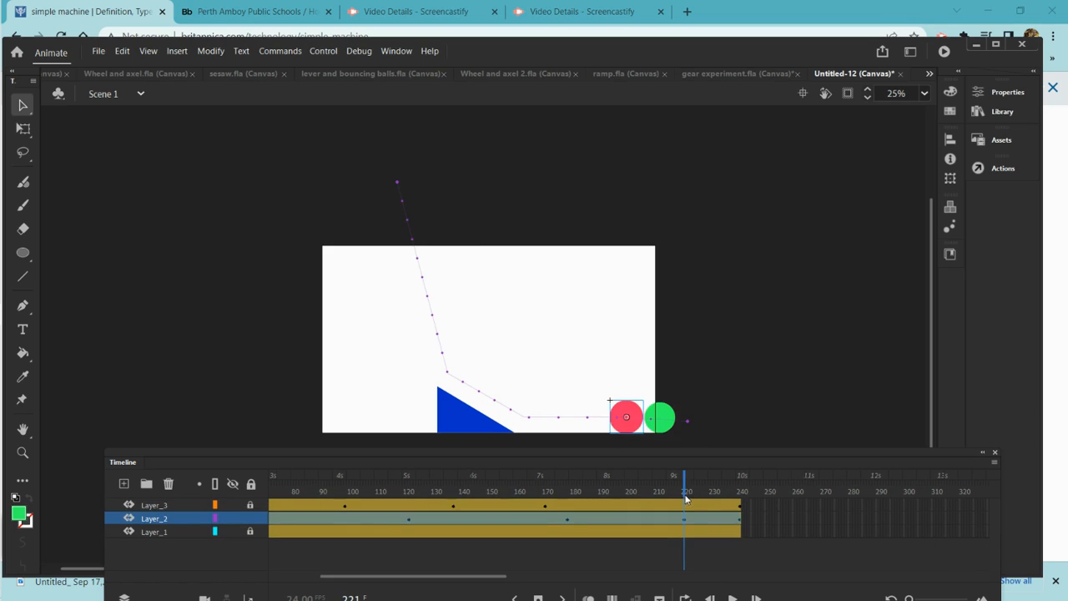
Reposition the pink ball at frames 223, 228, 237 and 241 so it stops on the floor behind the green ball
{"action": "left_click_drag", "start_coordinate": [685, 494], "coordinate": [690, 496]}
{"action": "left_click_drag", "start_coordinate": [630, 416], "coordinate": [603, 420]}
{"action": "left_click_drag", "start_coordinate": [689, 488], "coordinate": [703, 490]}
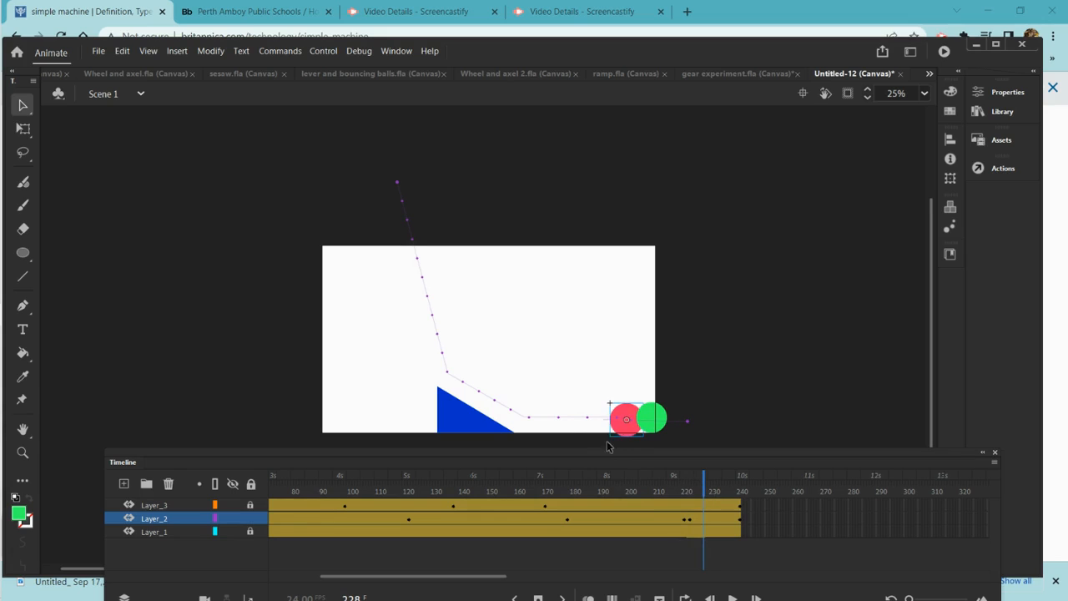
{"action": "left_click_drag", "start_coordinate": [609, 417], "coordinate": [555, 420]}
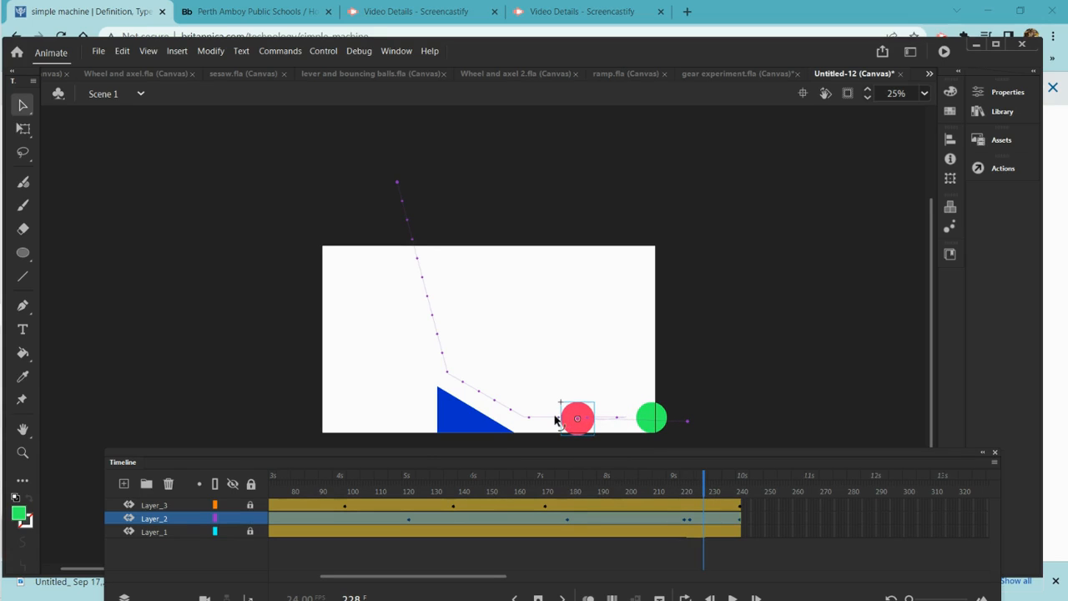
{"action": "left_click_drag", "start_coordinate": [707, 498], "coordinate": [728, 498]}
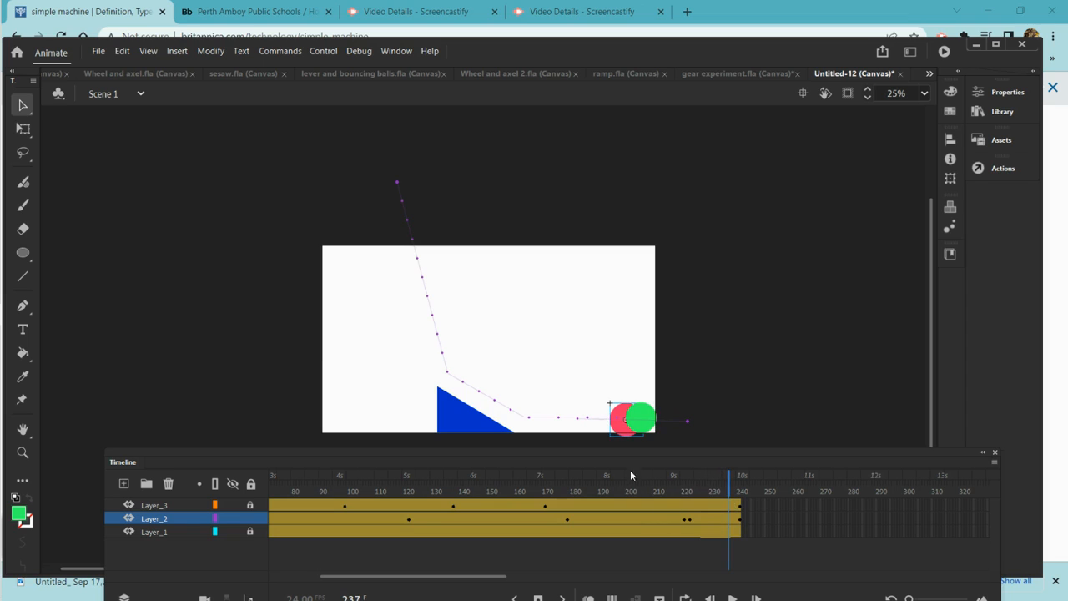
{"action": "left_click", "coordinate": [611, 423]}
{"action": "left_click_drag", "start_coordinate": [611, 424], "coordinate": [582, 417]}
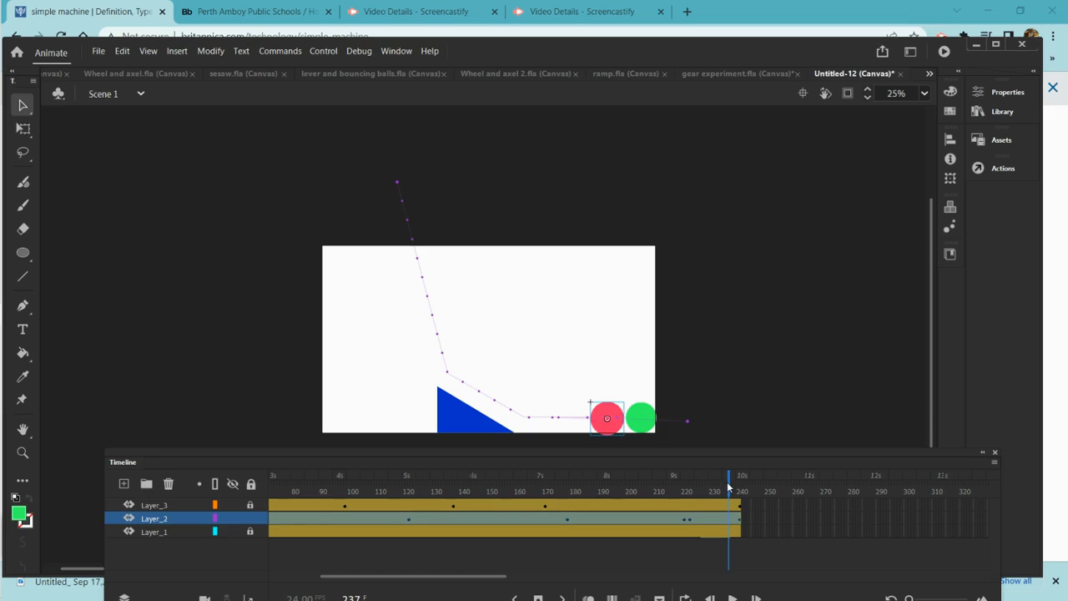
{"action": "left_click_drag", "start_coordinate": [728, 487], "coordinate": [739, 487]}
{"action": "left_click", "coordinate": [634, 422]}
{"action": "left_click_drag", "start_coordinate": [633, 424], "coordinate": [593, 419]}
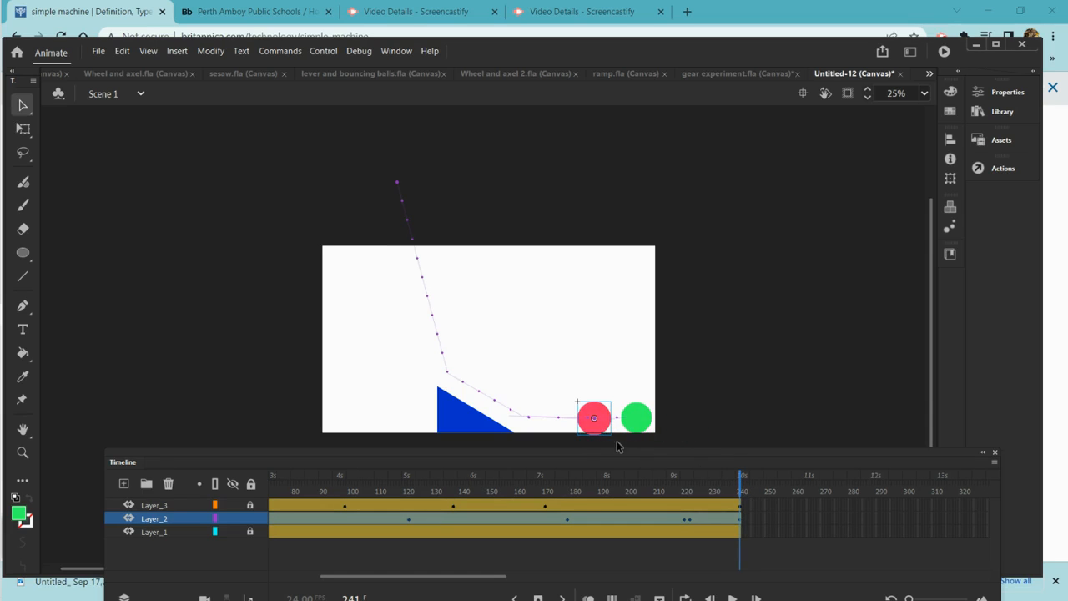
Replay the animation from the first frame
{"action": "key", "text": "Return"}
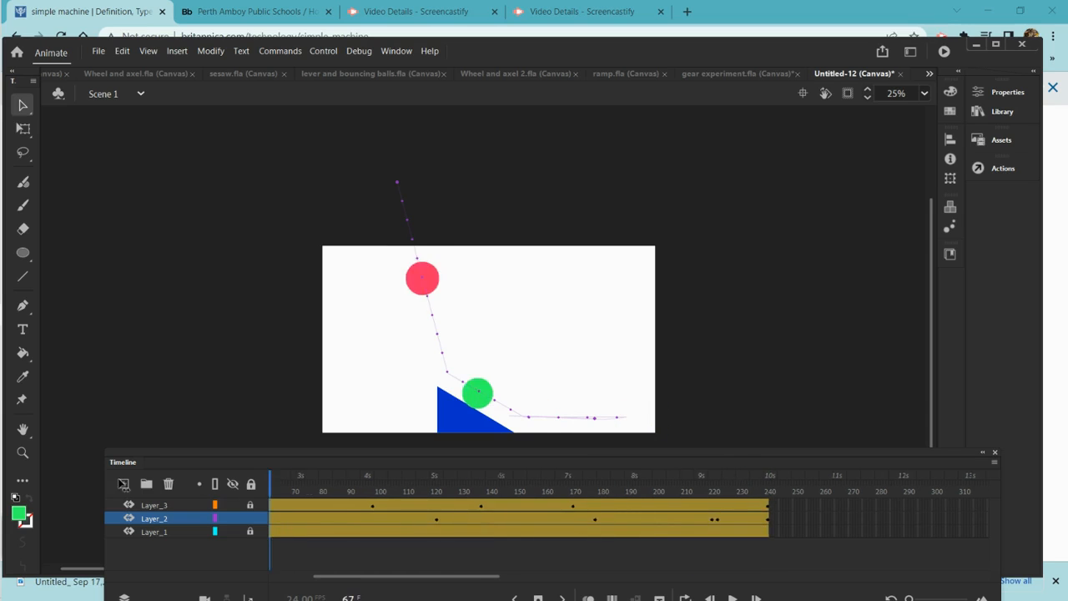
{"action": "left_click_drag", "start_coordinate": [72, 487], "coordinate": [53, 486]}
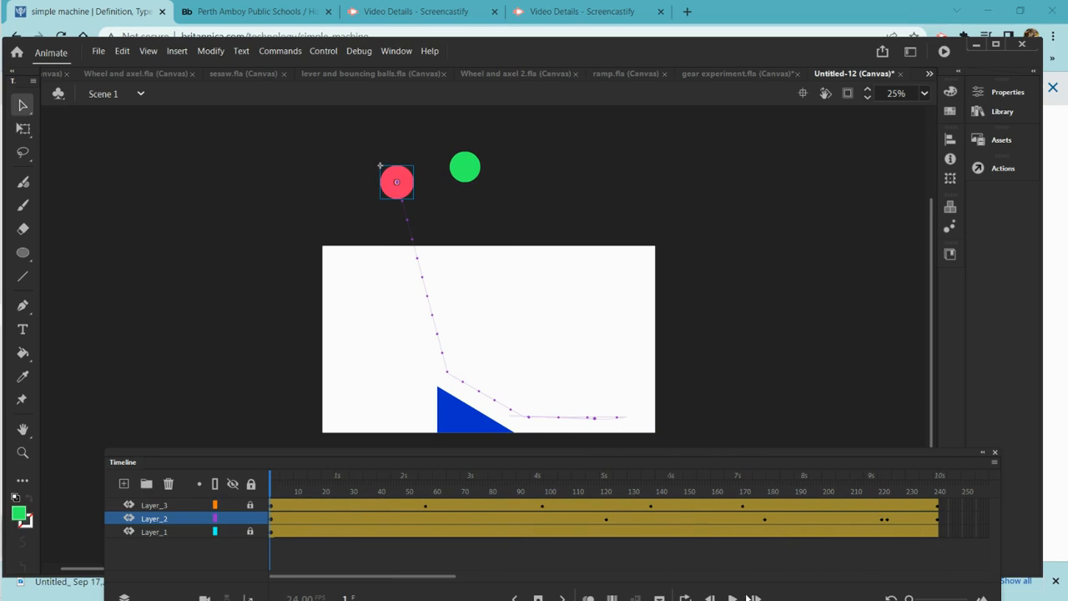
{"action": "left_click", "coordinate": [732, 597]}
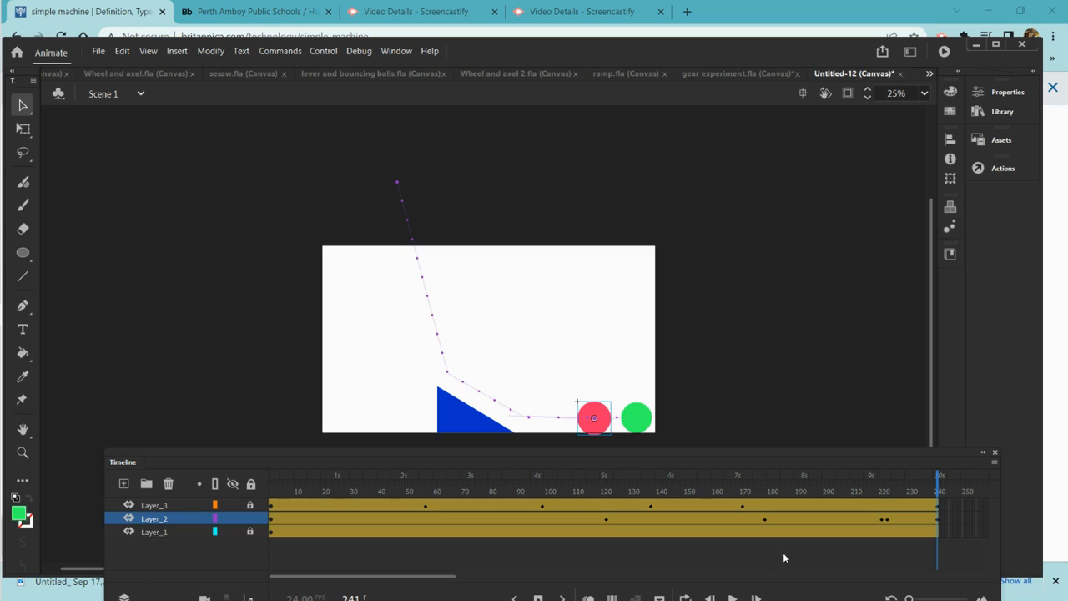
Nudge the pink ball slightly right at the last frame and replay the animation
{"action": "left_click_drag", "start_coordinate": [597, 420], "coordinate": [608, 423]}
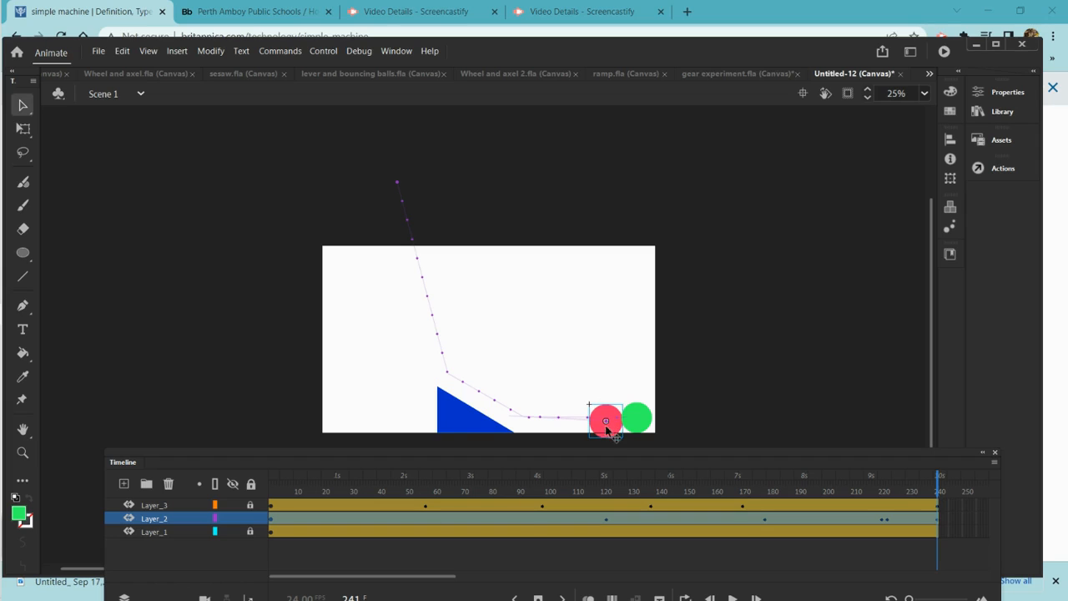
{"action": "left_click_drag", "start_coordinate": [938, 473], "coordinate": [91, 473]}
{"action": "left_click", "coordinate": [391, 176]}
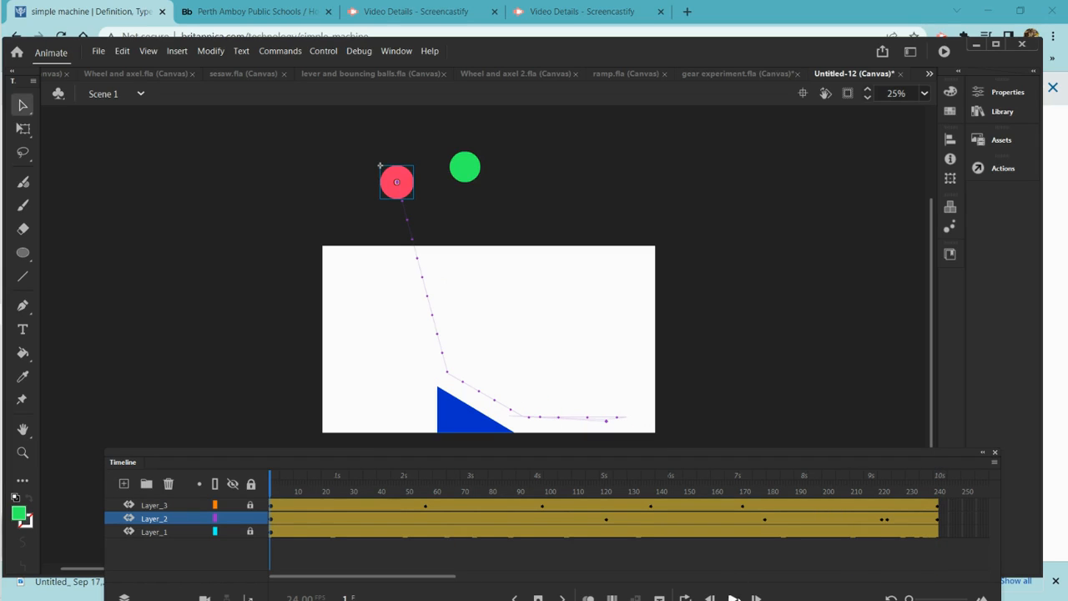
{"action": "left_click", "coordinate": [734, 597]}
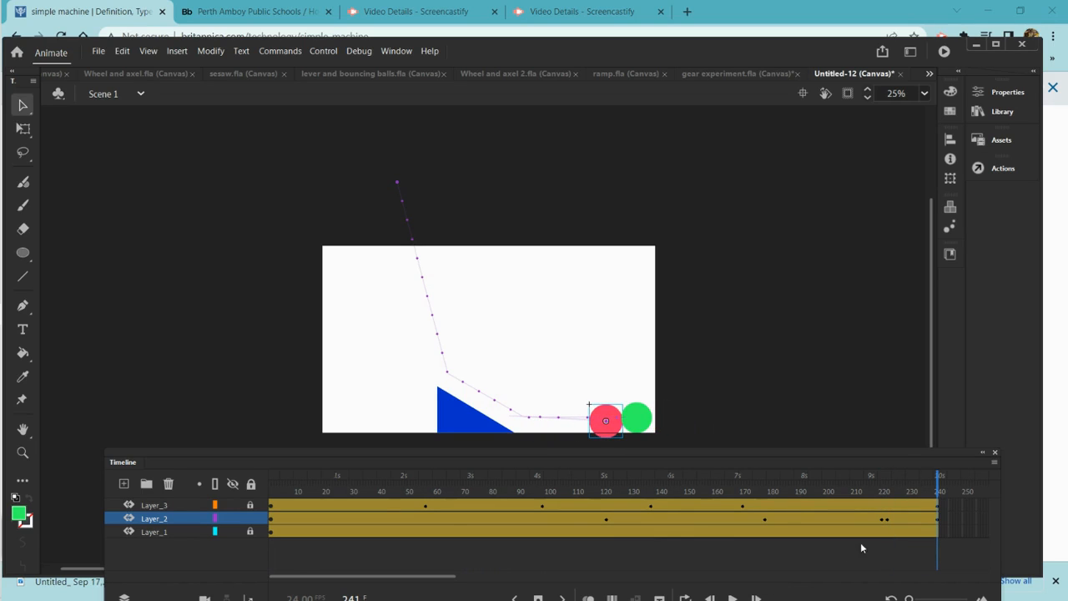
At frame 1, hide and show the pink ball's layer again
{"action": "left_click_drag", "start_coordinate": [938, 483], "coordinate": [255, 491]}
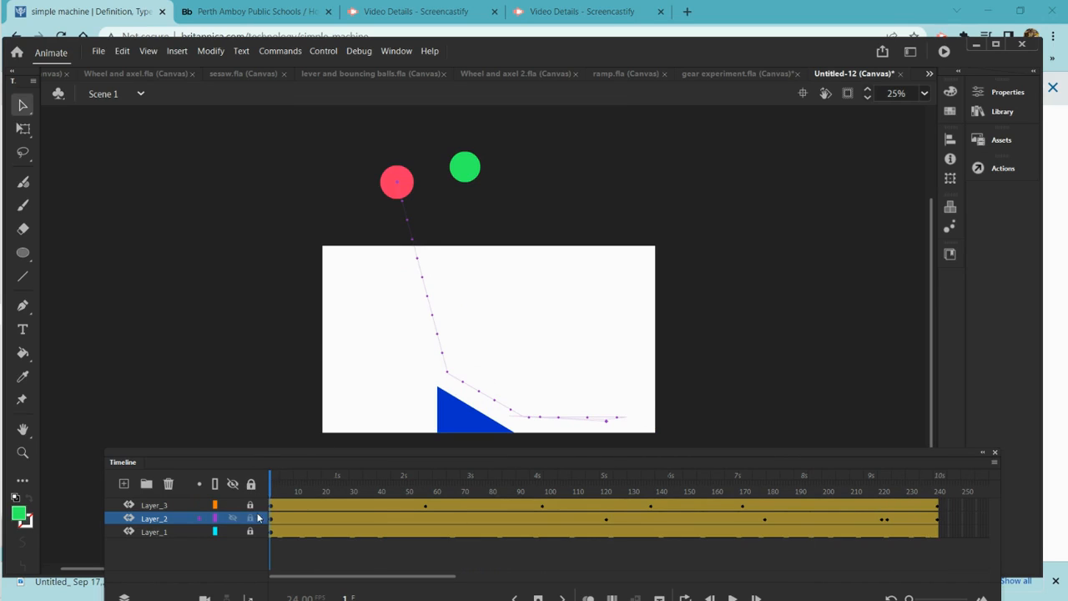
{"action": "left_click", "coordinate": [233, 519]}
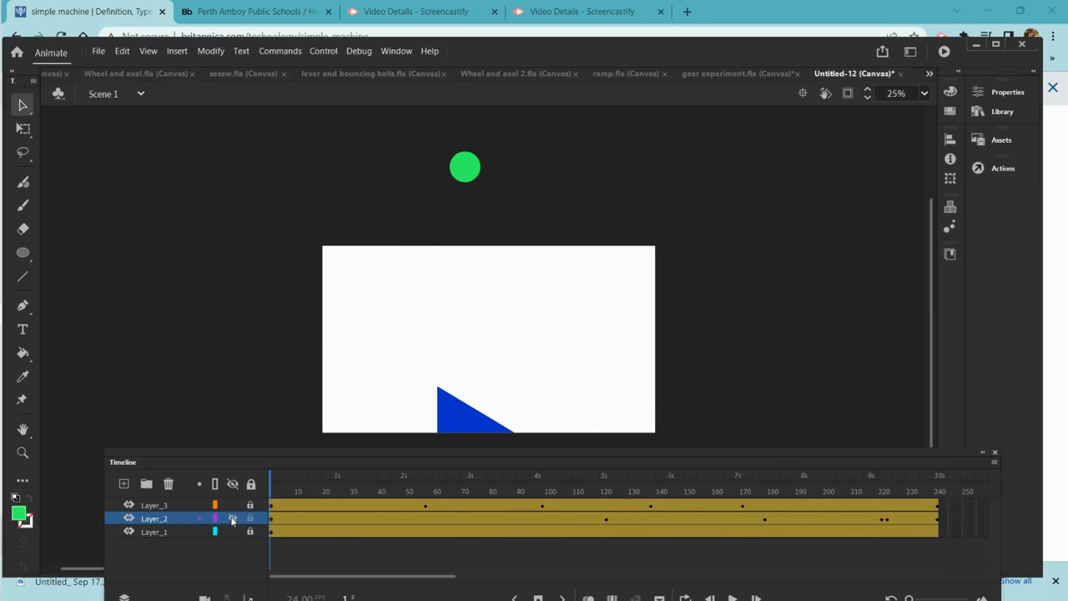
{"action": "left_click", "coordinate": [233, 519]}
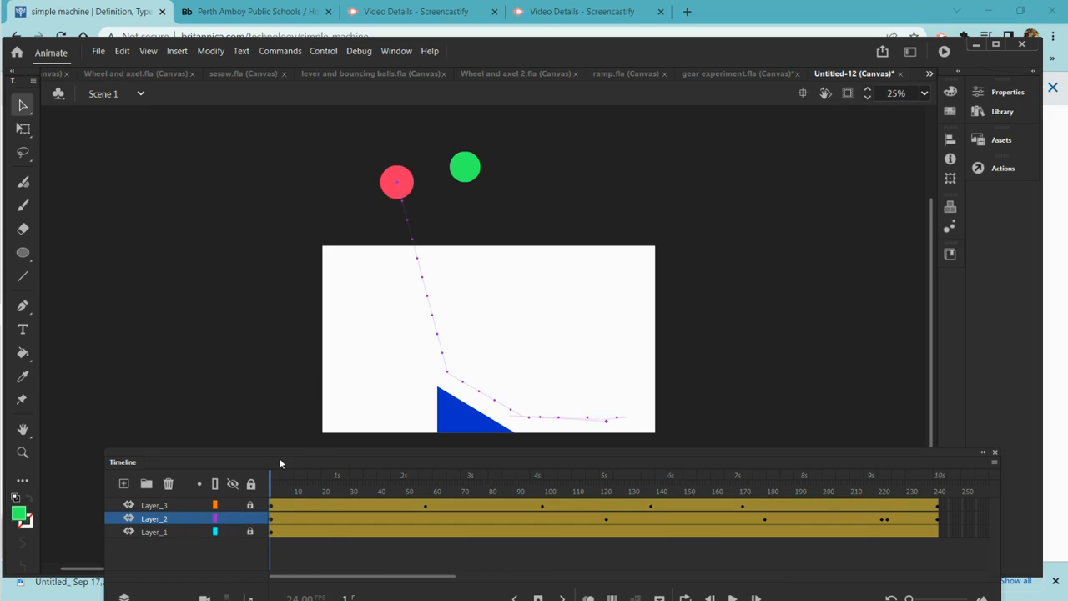
Rotate the pink ball with the Free Transform tool at frames 58 and 121
{"action": "left_click_drag", "start_coordinate": [272, 482], "coordinate": [428, 506]}
{"action": "left_click", "coordinate": [430, 280]}
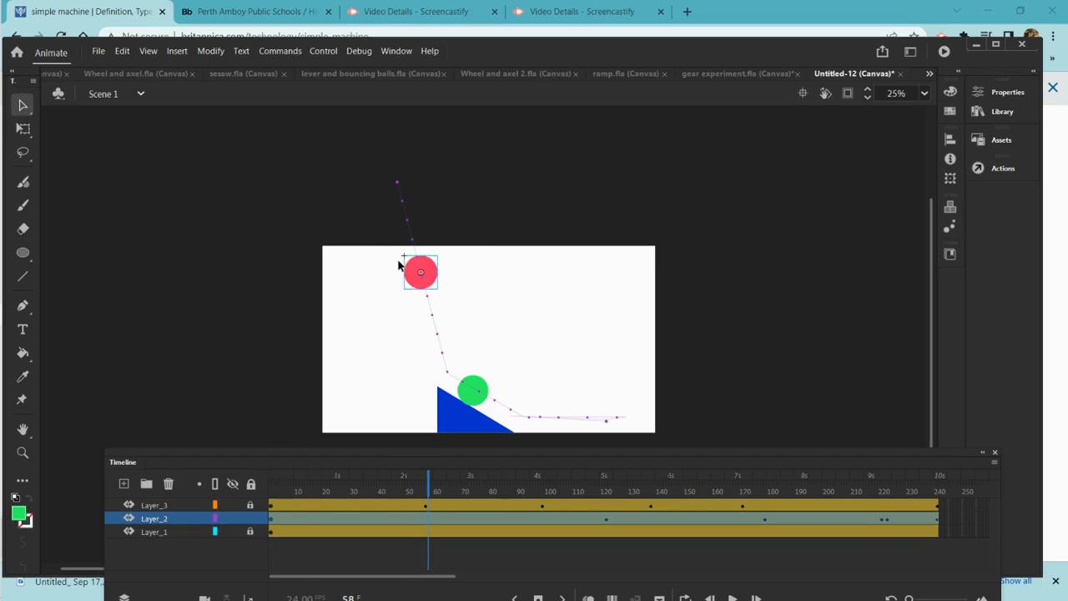
{"action": "left_click", "coordinate": [23, 128]}
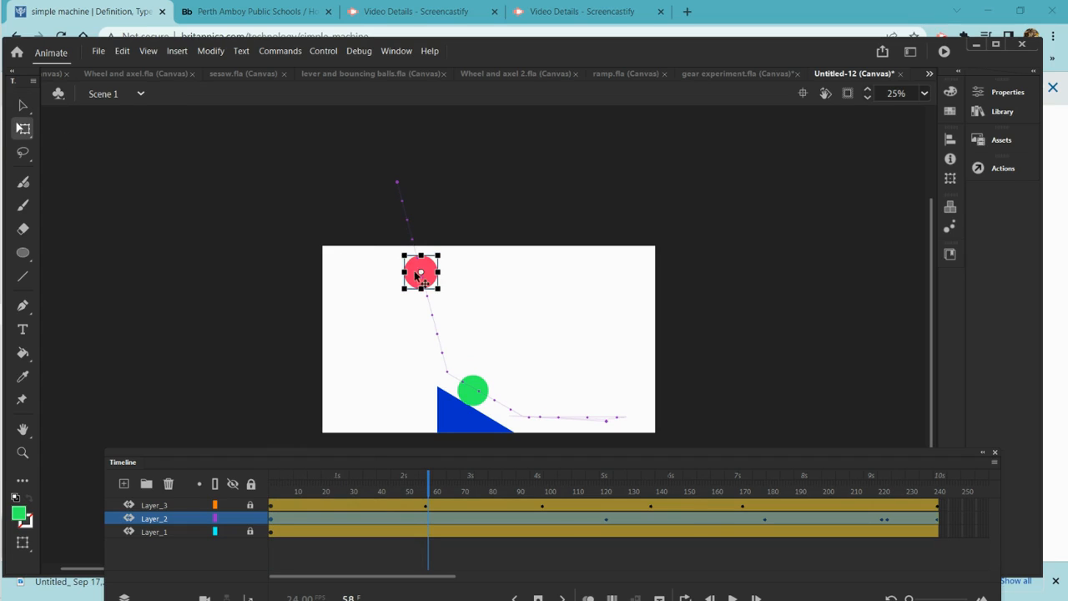
{"action": "left_click_drag", "start_coordinate": [448, 305], "coordinate": [427, 297]}
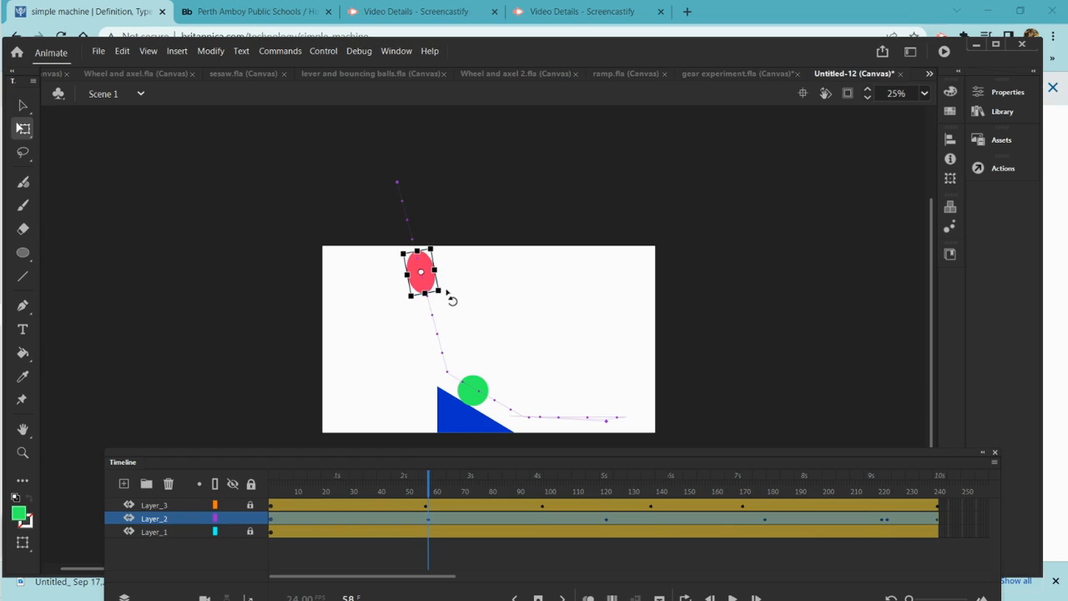
{"action": "left_click_drag", "start_coordinate": [429, 482], "coordinate": [606, 563]}
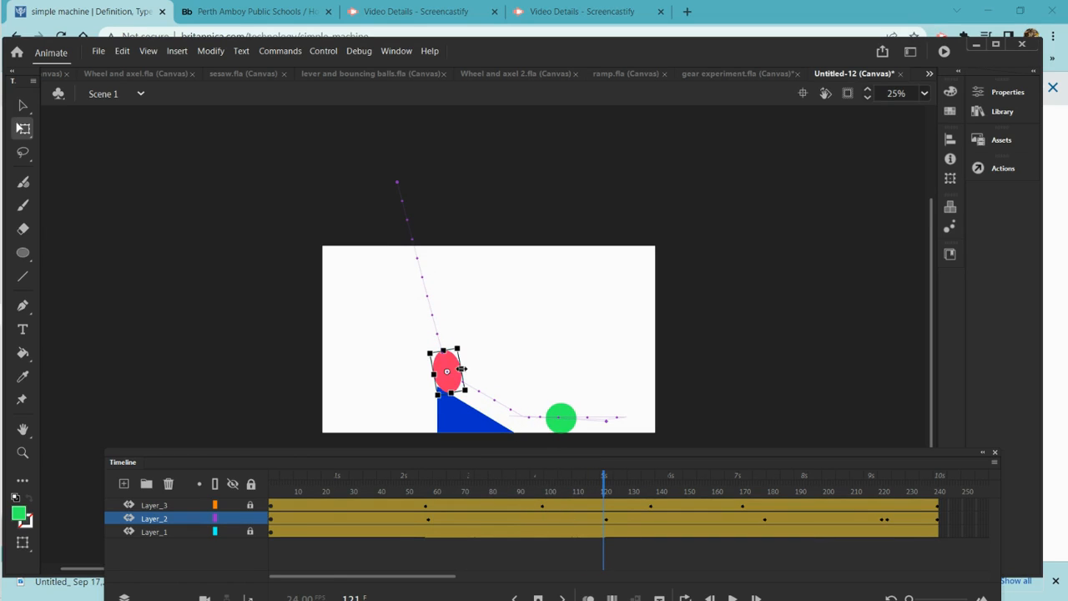
{"action": "left_click_drag", "start_coordinate": [488, 402], "coordinate": [460, 388]}
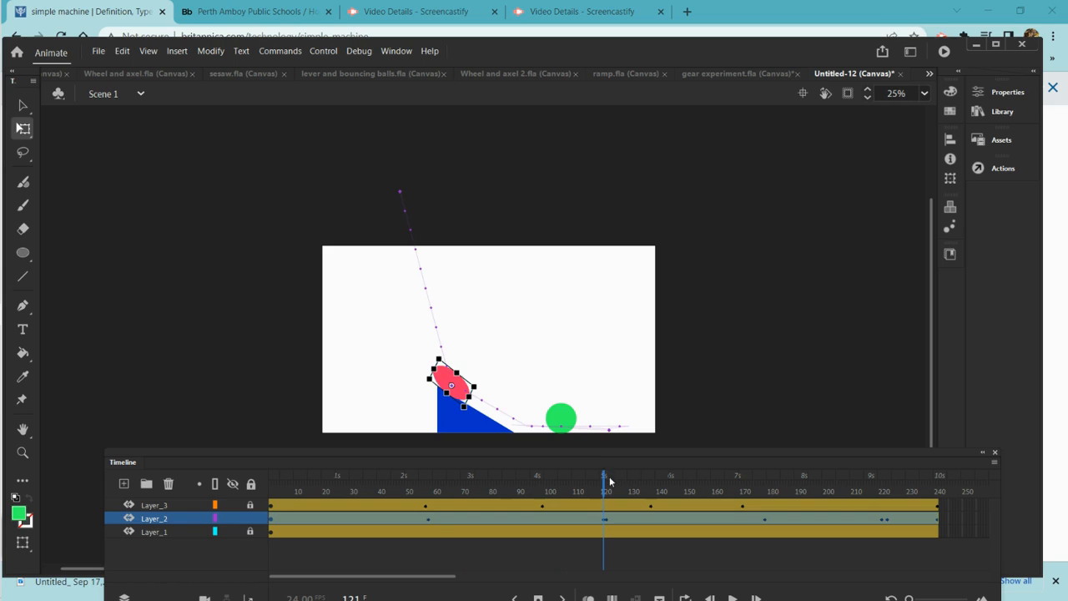
At frame 128, open the pink ball symbol, rotate its contents, and return to Scene 1
{"action": "left_click", "coordinate": [605, 482]}
{"action": "left_click_drag", "start_coordinate": [605, 481], "coordinate": [623, 479]}
{"action": "left_click", "coordinate": [451, 381]}
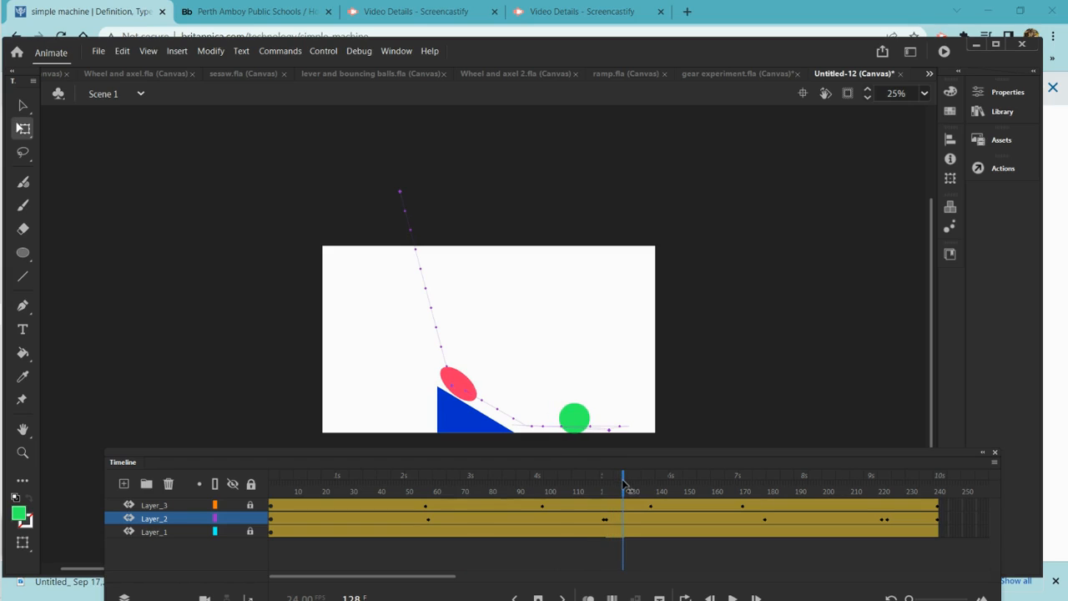
{"action": "left_click", "coordinate": [476, 390]}
{"action": "double_click", "coordinate": [465, 386]}
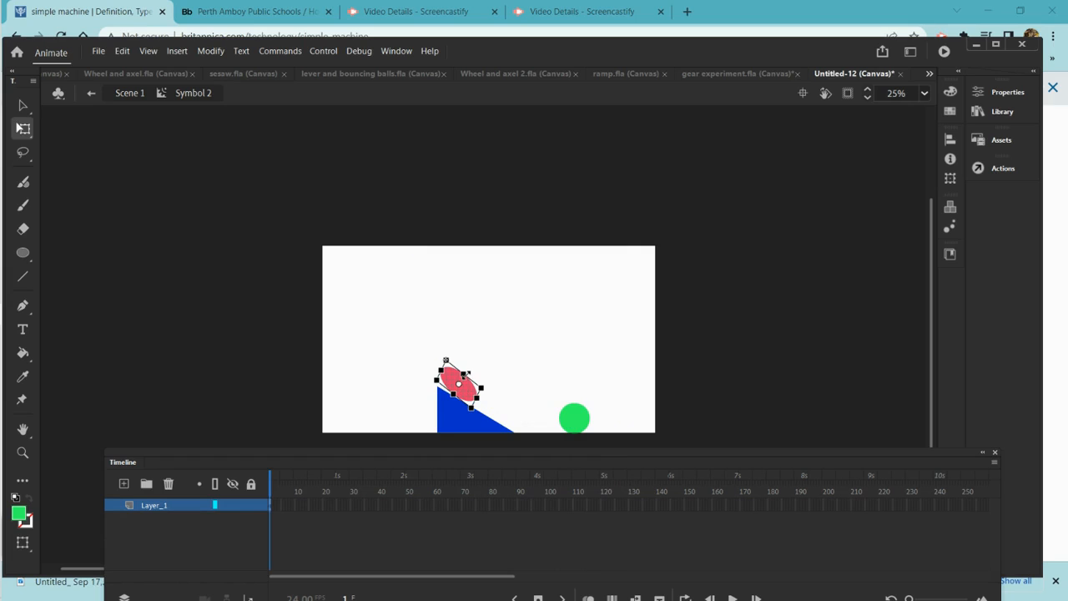
{"action": "left_click_drag", "start_coordinate": [467, 374], "coordinate": [469, 372]}
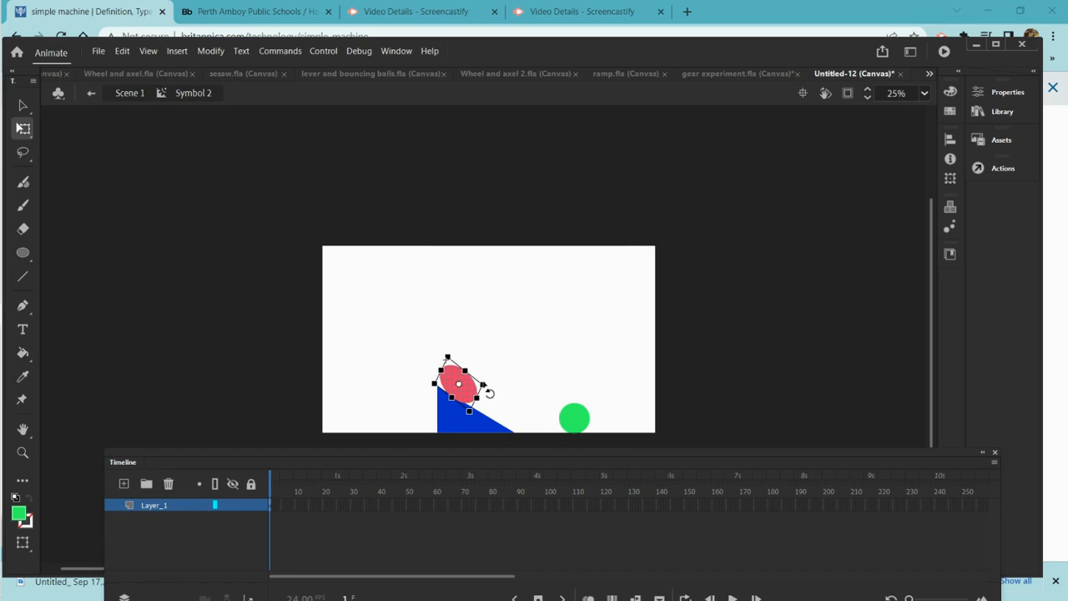
{"action": "left_click_drag", "start_coordinate": [481, 383], "coordinate": [450, 358]}
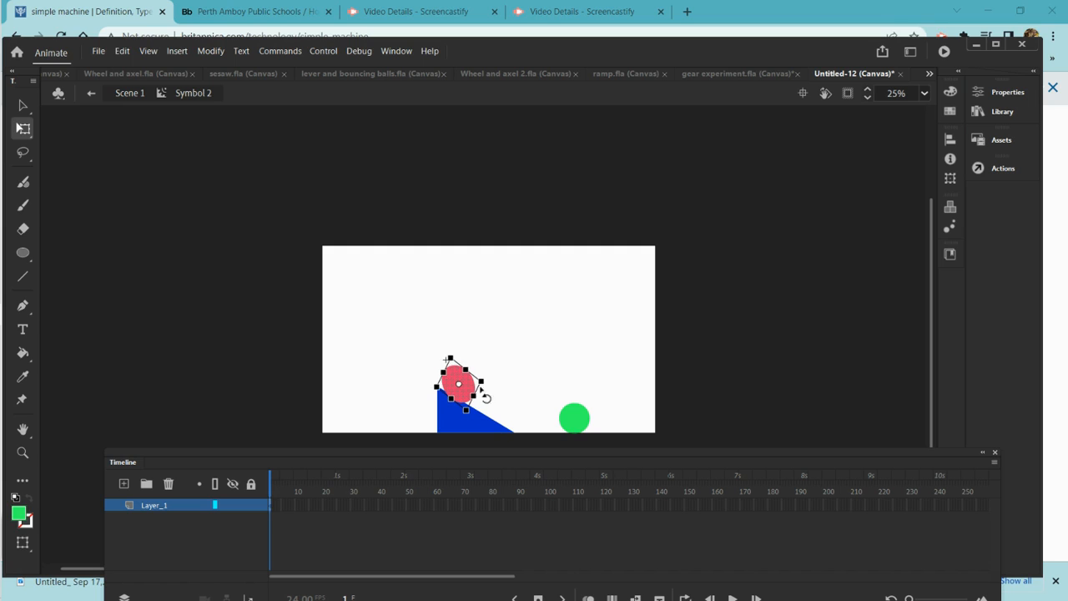
{"action": "left_click", "coordinate": [135, 95]}
Rotate the pink ball at frame 133 and adjust its rotation and size at the last frame
{"action": "left_click_drag", "start_coordinate": [626, 488], "coordinate": [637, 488]}
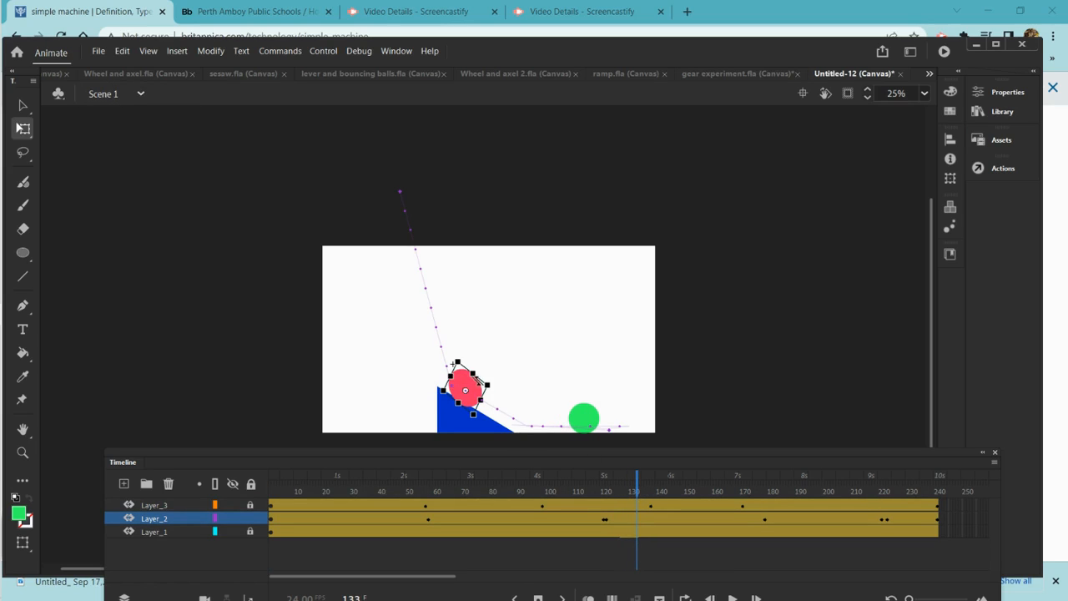
{"action": "left_click_drag", "start_coordinate": [481, 377], "coordinate": [485, 373]}
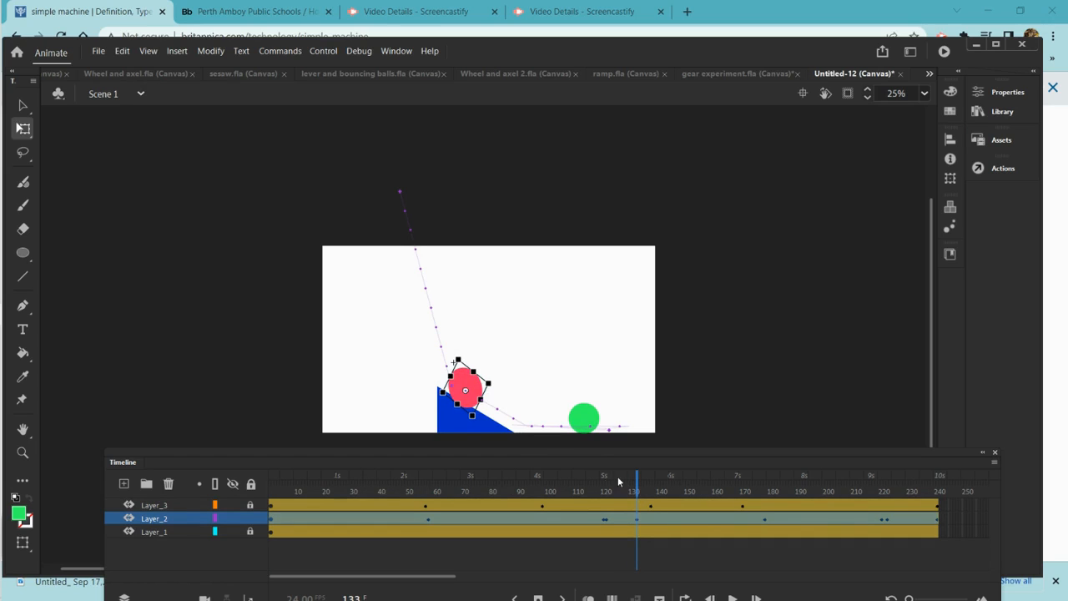
{"action": "left_click_drag", "start_coordinate": [634, 478], "coordinate": [957, 592]}
{"action": "left_click", "coordinate": [621, 429]}
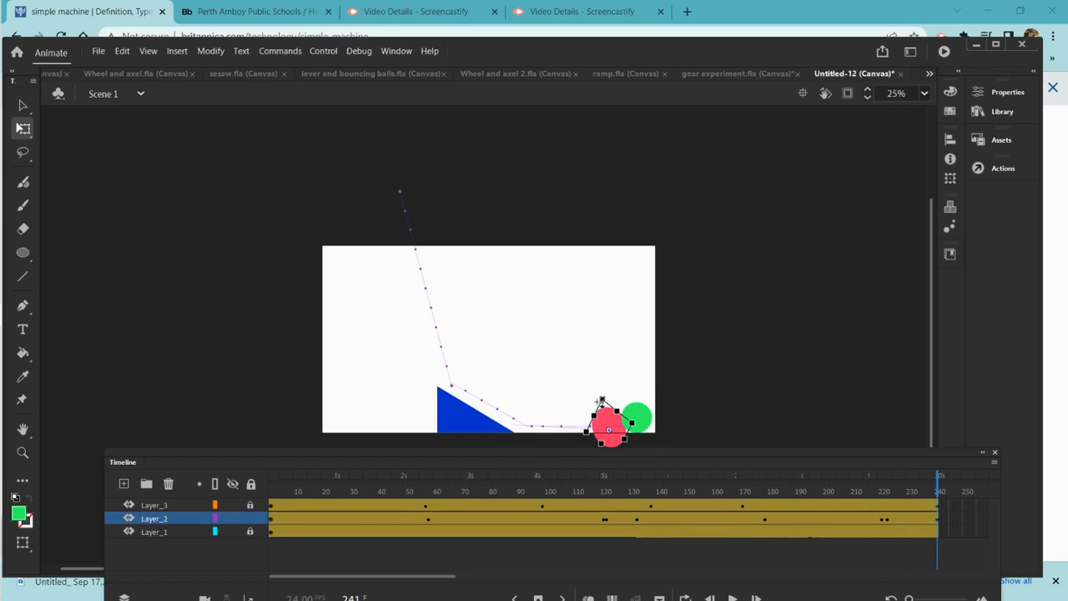
{"action": "left_click", "coordinate": [608, 422]}
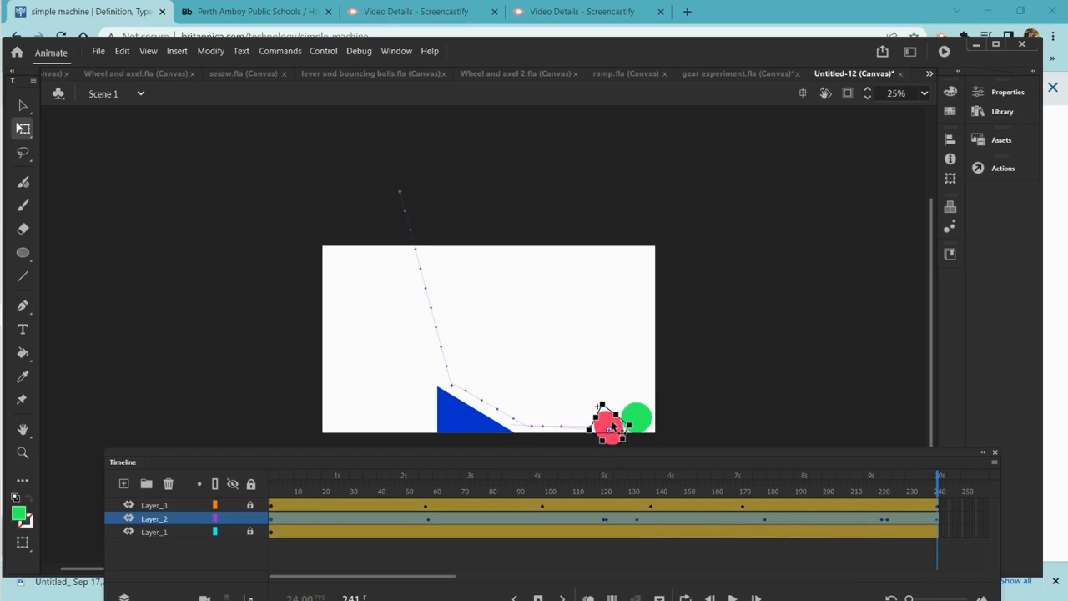
{"action": "left_click", "coordinate": [612, 433]}
{"action": "mouse_move", "coordinate": [611, 434]}
{"action": "left_mouse_down"}
{"action": "mouse_move", "coordinate": [605, 427]}
{"action": "mouse_move", "coordinate": [609, 436]}
{"action": "left_mouse_up"}
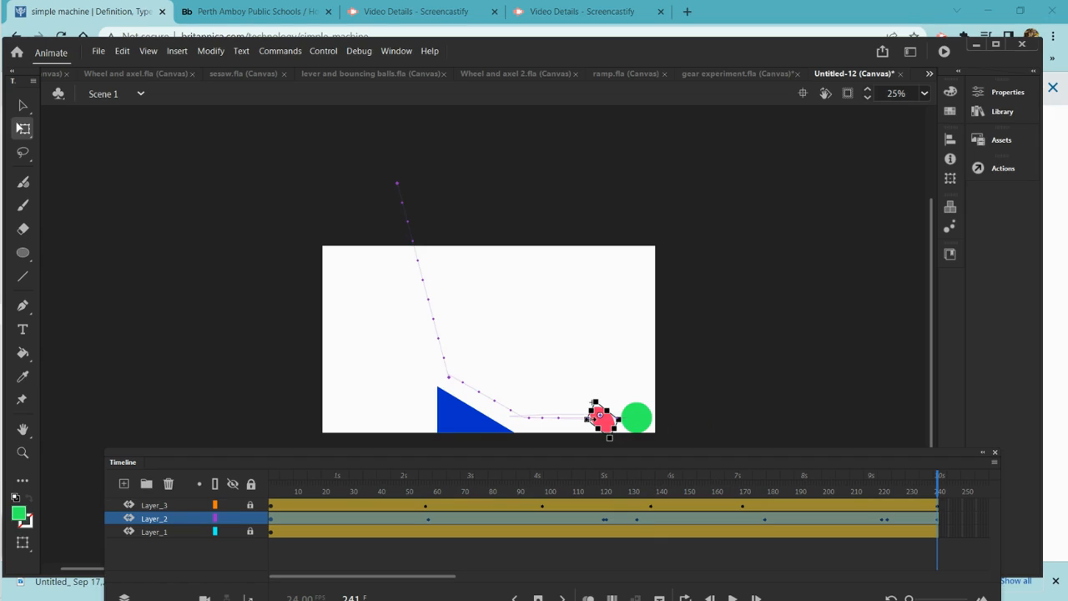
{"action": "left_click_drag", "start_coordinate": [588, 419], "coordinate": [582, 421]}
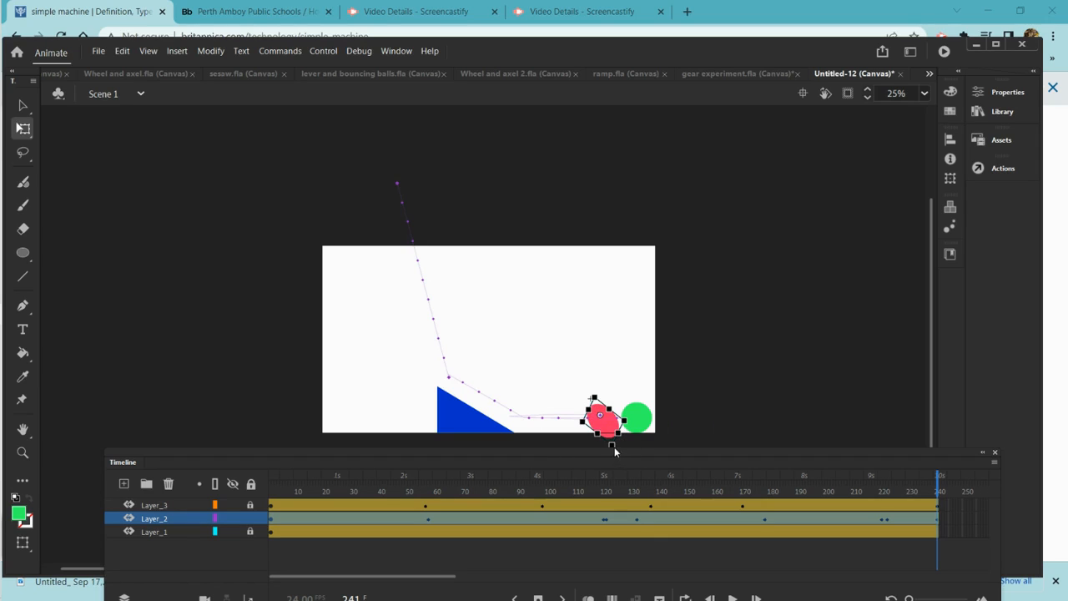
Squash the pink ball vertically at the last frame, lock its layer and unlock the green ball's layer
{"action": "left_click_drag", "start_coordinate": [612, 444], "coordinate": [612, 418]}
{"action": "left_click", "coordinate": [684, 408]}
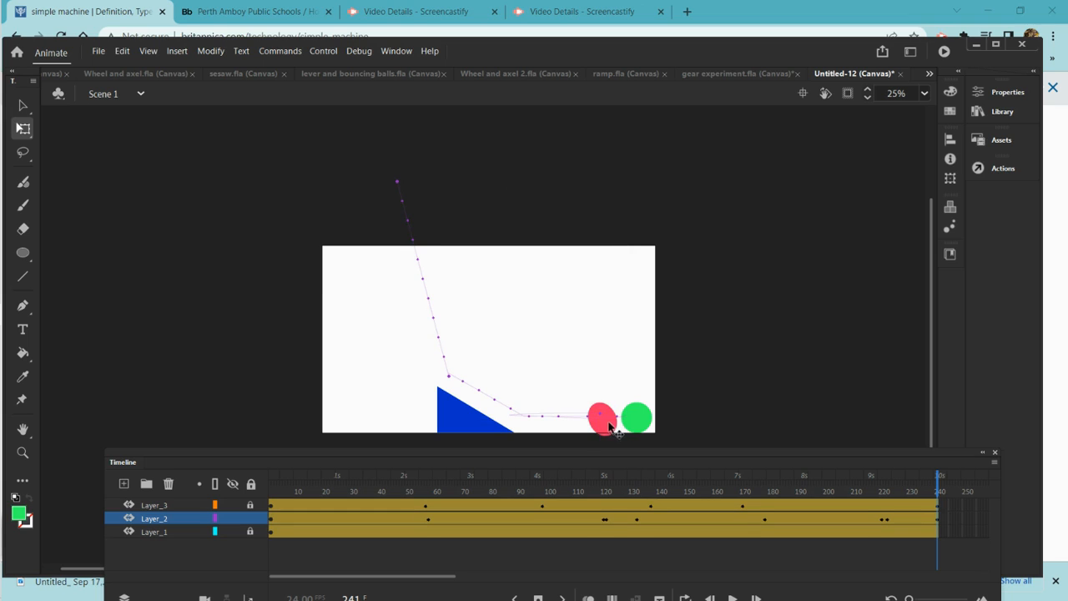
{"action": "left_click", "coordinate": [251, 518]}
{"action": "left_click", "coordinate": [254, 504]}
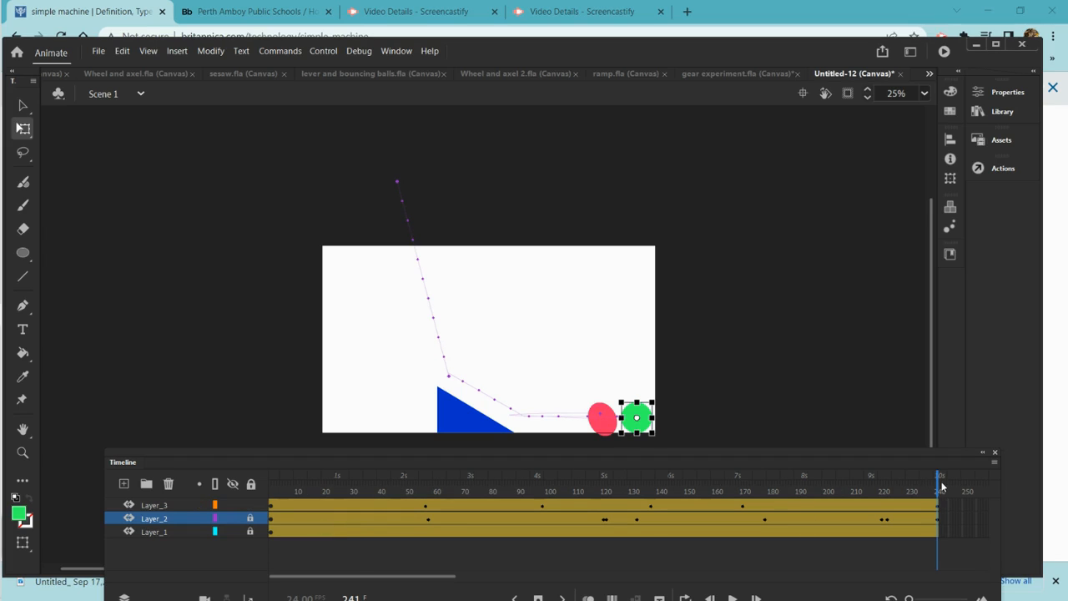
At frame 31, rotate the green ball and narrow its width with the Free Transform tool
{"action": "left_click_drag", "start_coordinate": [939, 488], "coordinate": [388, 243]}
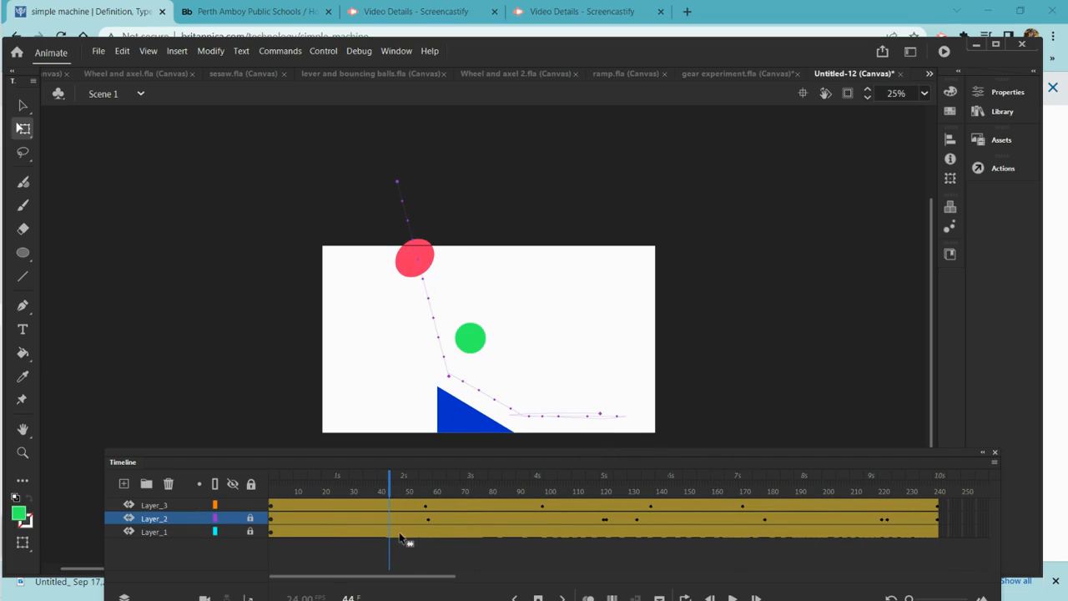
{"action": "left_click_drag", "start_coordinate": [389, 494], "coordinate": [352, 483]}
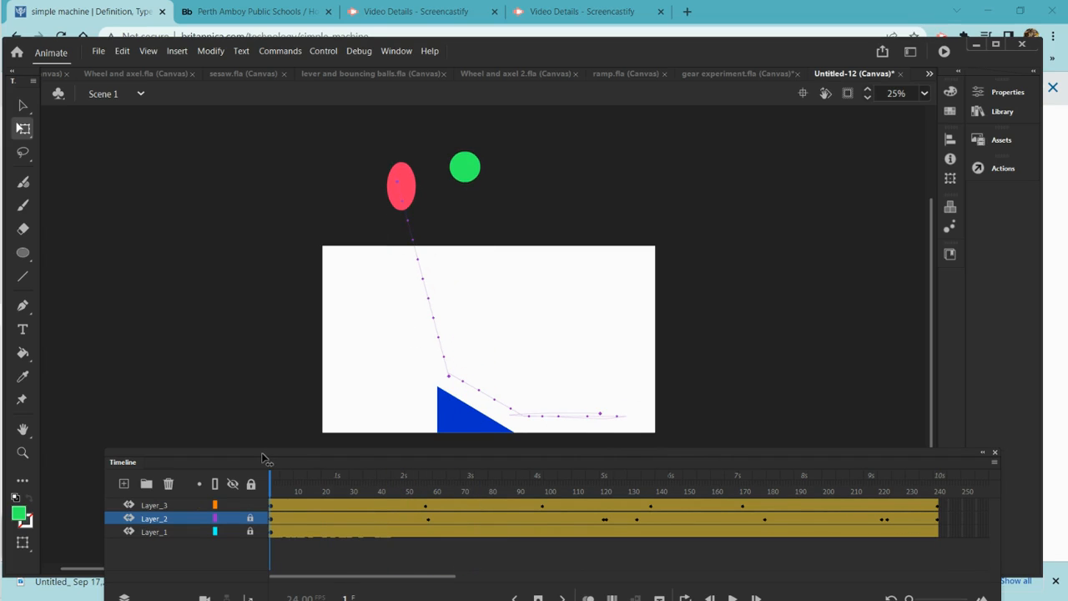
{"action": "left_click_drag", "start_coordinate": [288, 482], "coordinate": [353, 482]}
{"action": "left_click", "coordinate": [476, 292]}
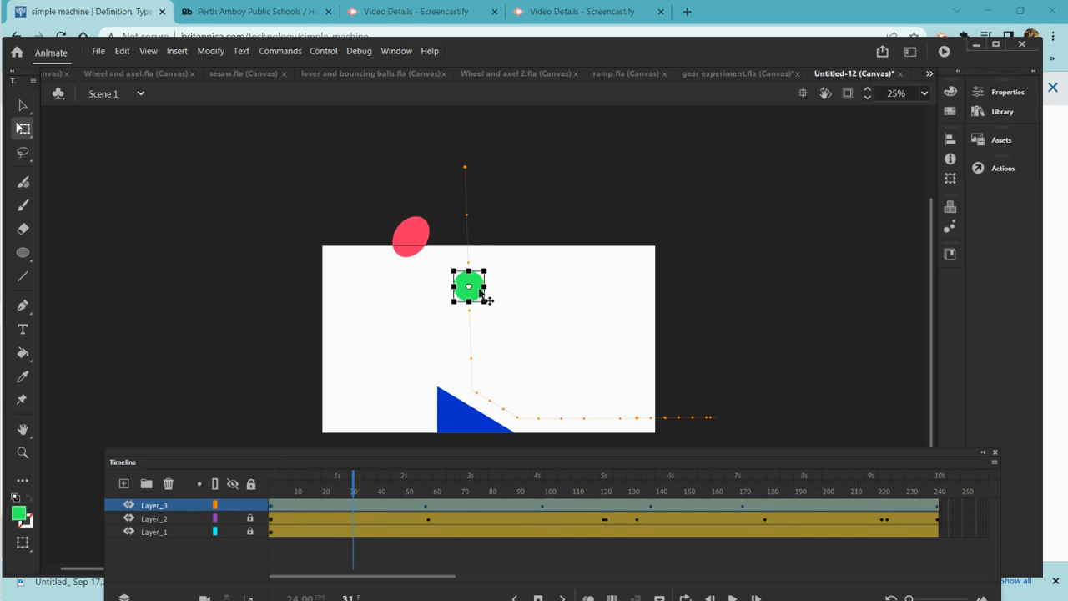
{"action": "left_click_drag", "start_coordinate": [491, 308], "coordinate": [476, 313]}
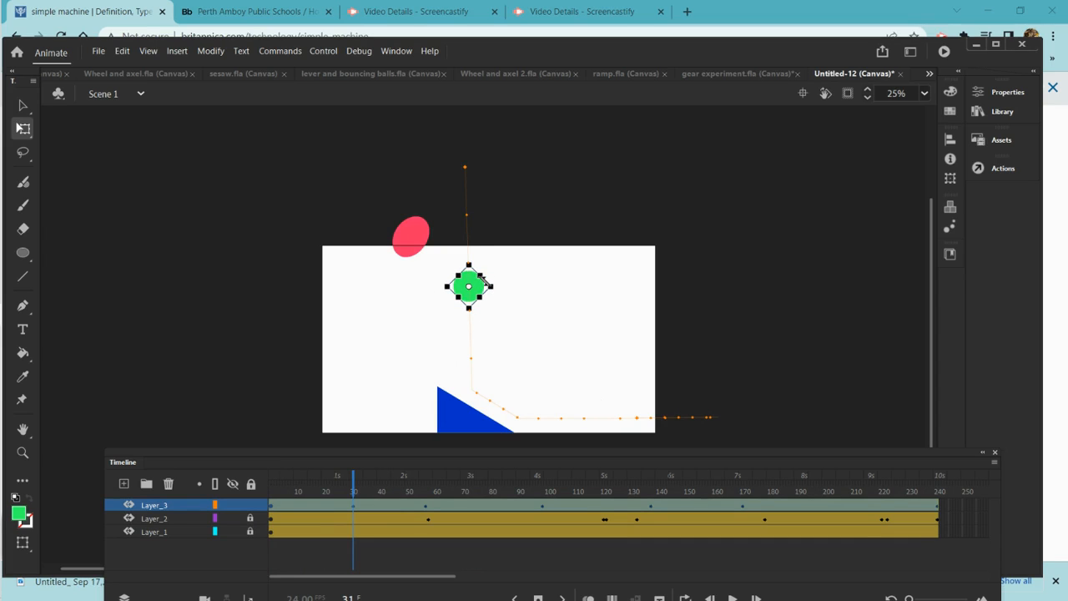
{"action": "left_click_drag", "start_coordinate": [503, 292], "coordinate": [472, 307]}
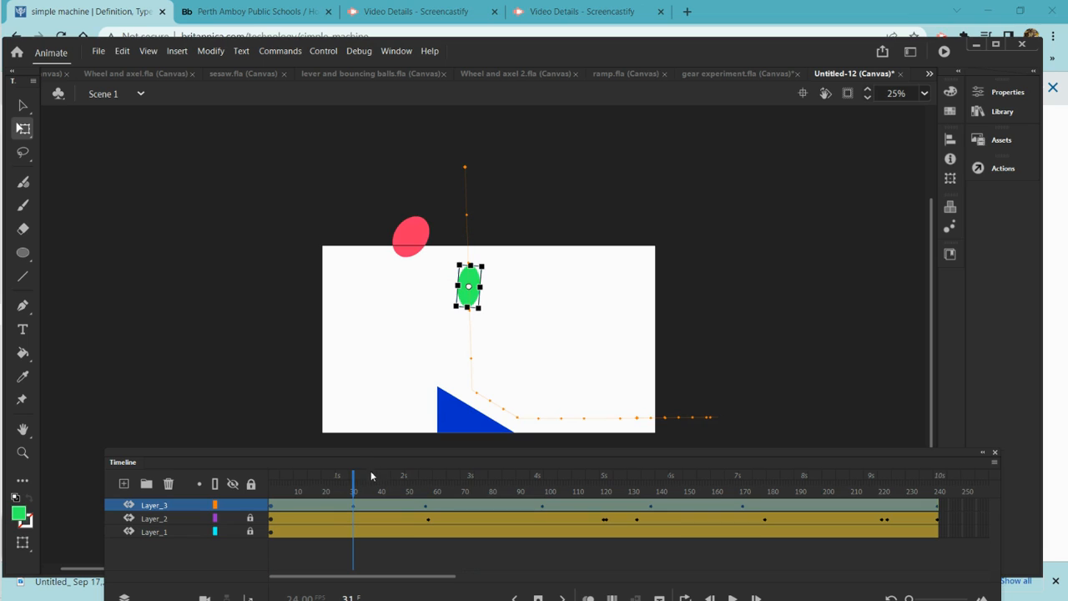
At frame 57, rotate the green ball as it reaches the ramp
{"action": "left_click_drag", "start_coordinate": [356, 483], "coordinate": [426, 500]}
{"action": "left_click", "coordinate": [427, 501]}
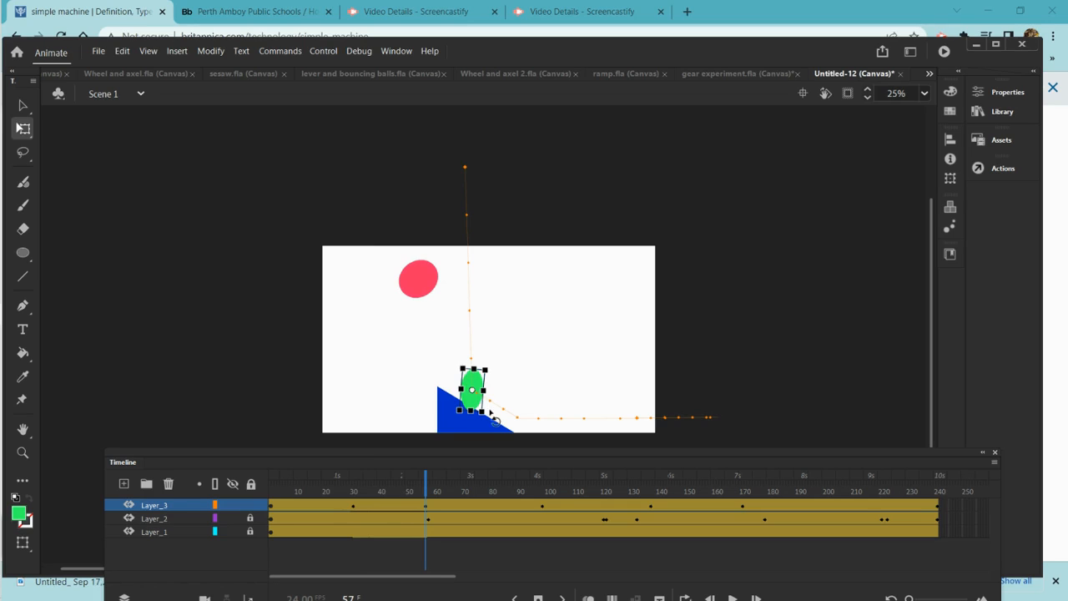
{"action": "left_click_drag", "start_coordinate": [498, 418], "coordinate": [492, 396]}
At frame 66, reshape the green ball by reducing its height
{"action": "left_click_drag", "start_coordinate": [426, 487], "coordinate": [450, 486]}
{"action": "left_click", "coordinate": [483, 404]}
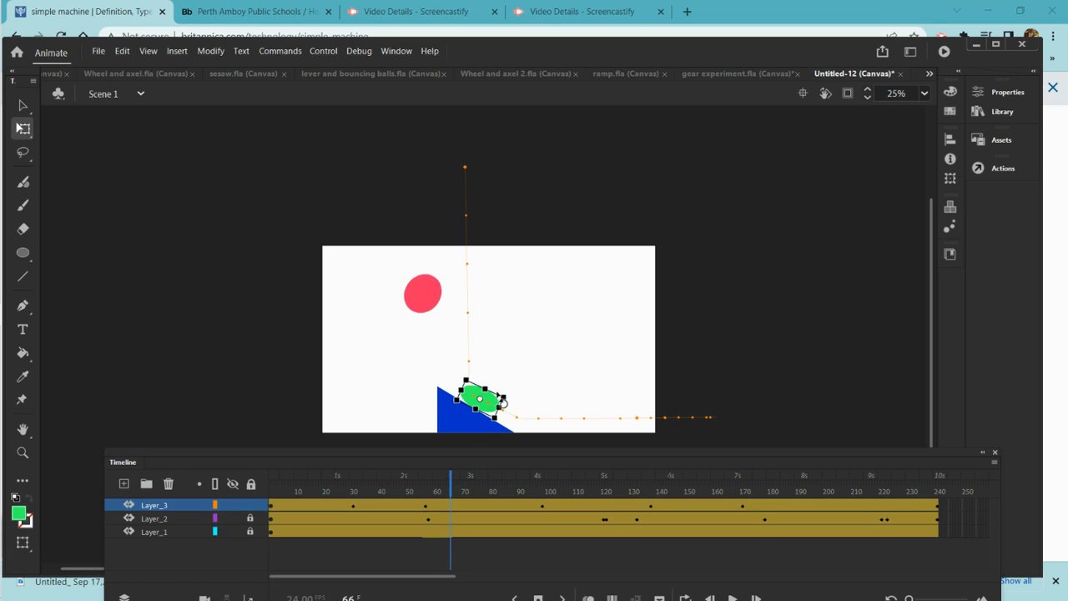
{"action": "mouse_move", "coordinate": [486, 386]}
{"action": "left_mouse_down"}
{"action": "mouse_move", "coordinate": [479, 404]}
{"action": "mouse_move", "coordinate": [487, 397]}
{"action": "left_mouse_up"}
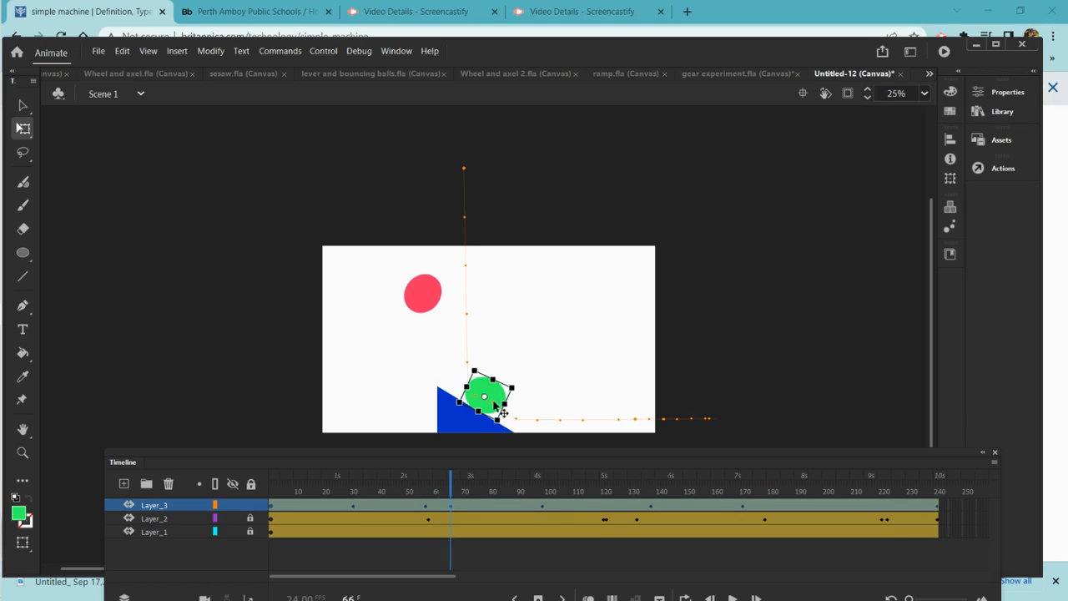
Play the animation from frame 1 to preview both balls rolling
{"action": "left_click_drag", "start_coordinate": [452, 489], "coordinate": [215, 503]}
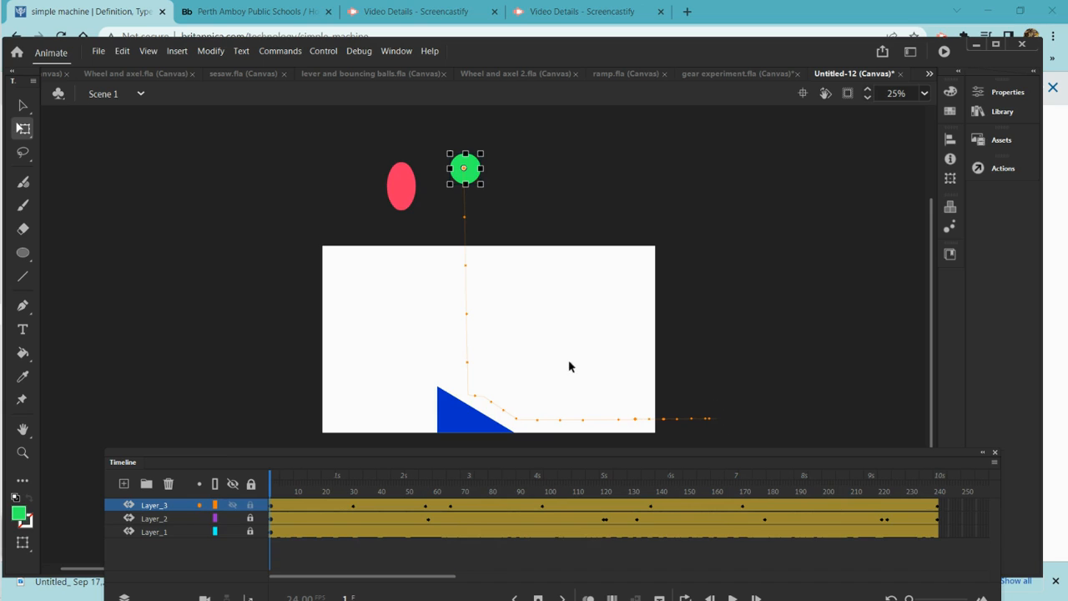
{"action": "left_click", "coordinate": [733, 597]}
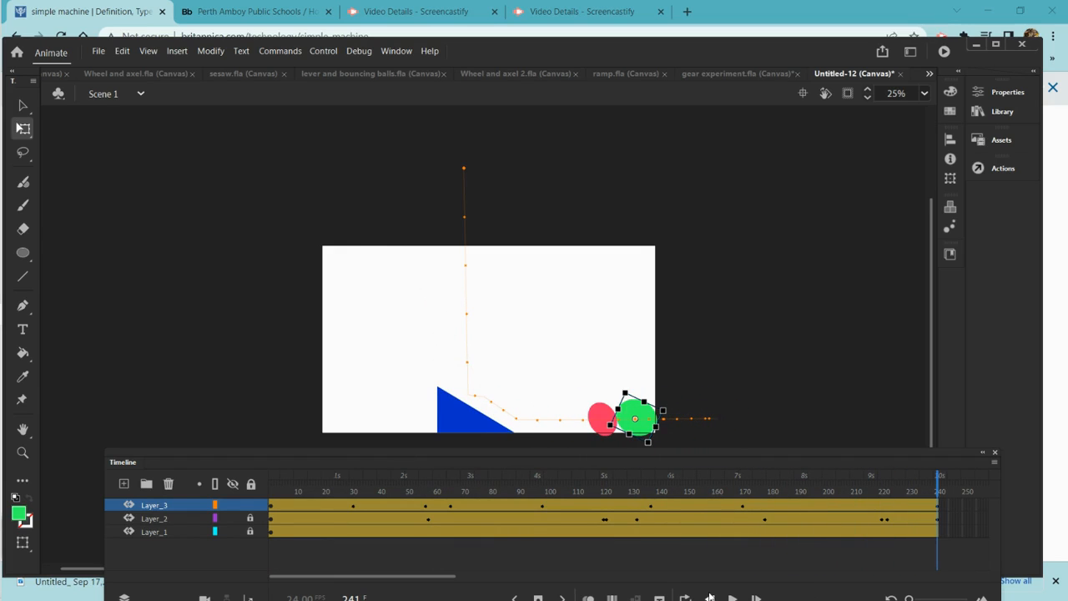
{"action": "left_click", "coordinate": [738, 294]}
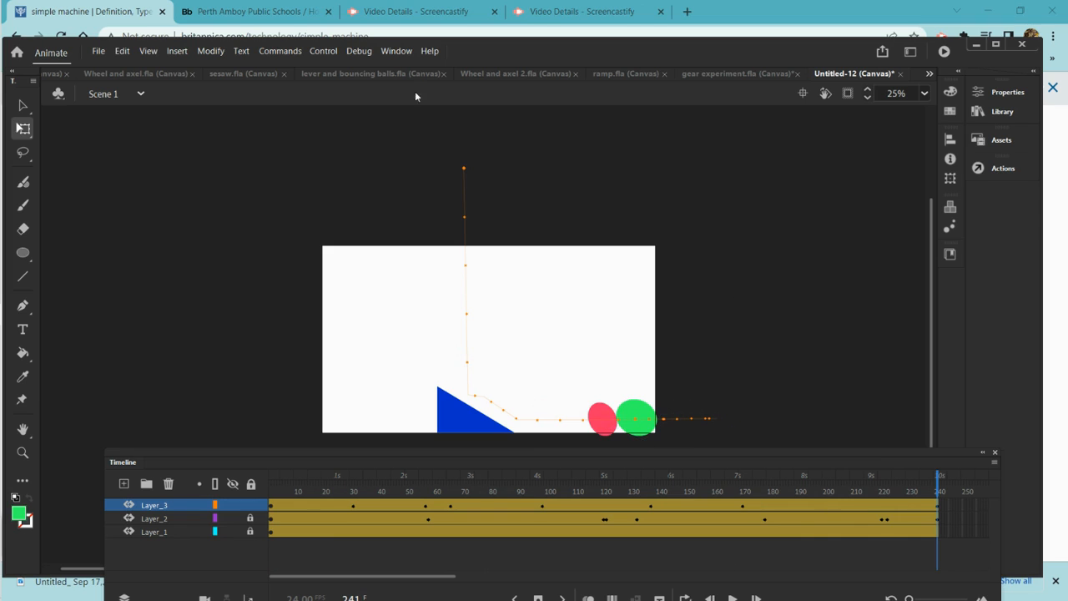
Save the document as "two pinballs and a ramp" in Downloads
{"action": "left_click", "coordinate": [100, 53]}
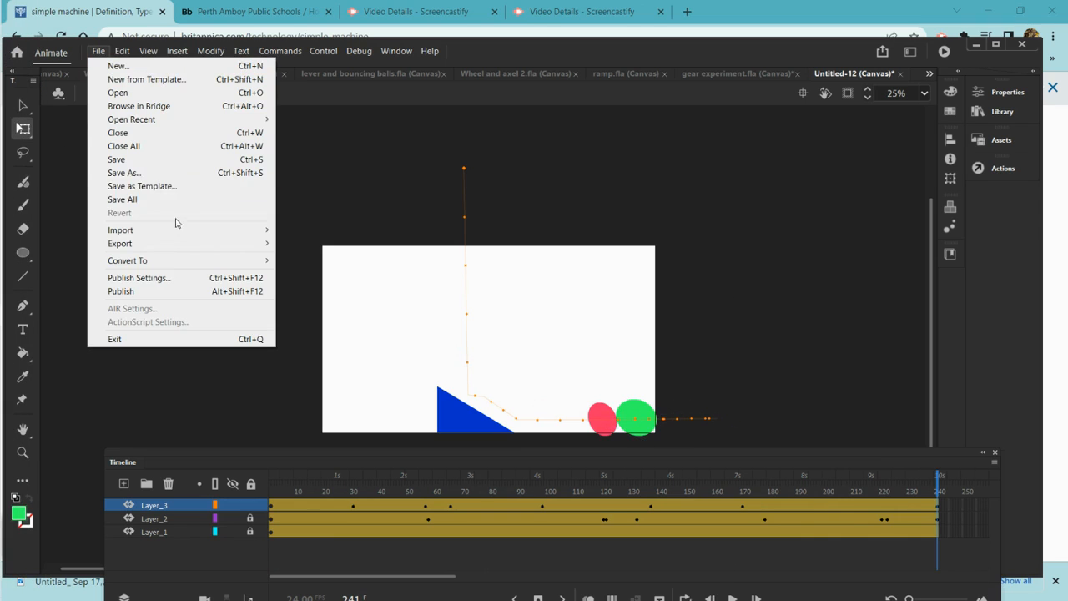
{"action": "left_click", "coordinate": [157, 177]}
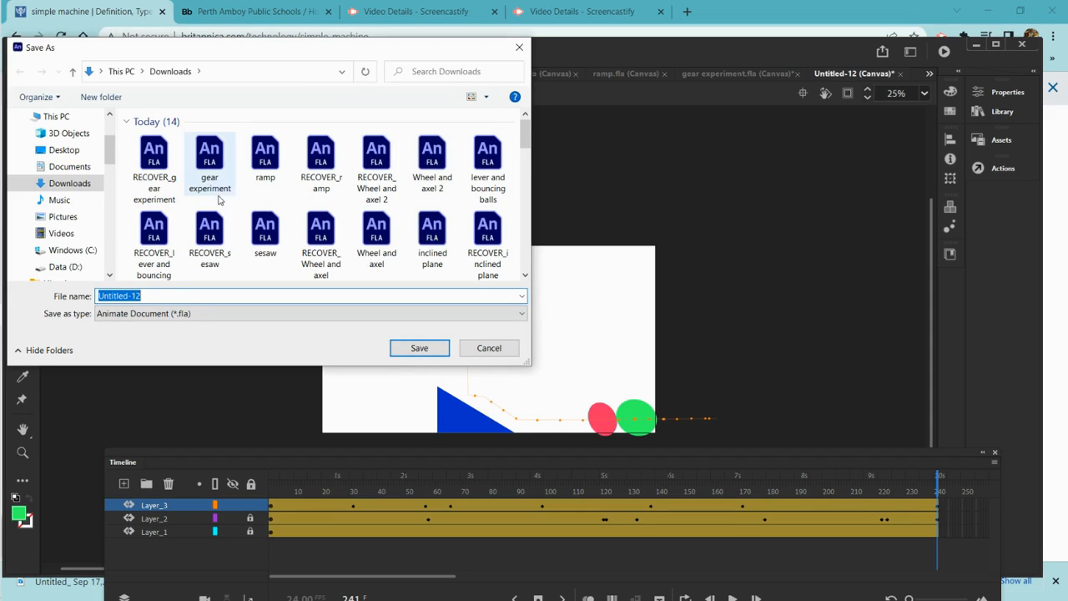
{"action": "type", "text": "two pinballs and a ramp"}
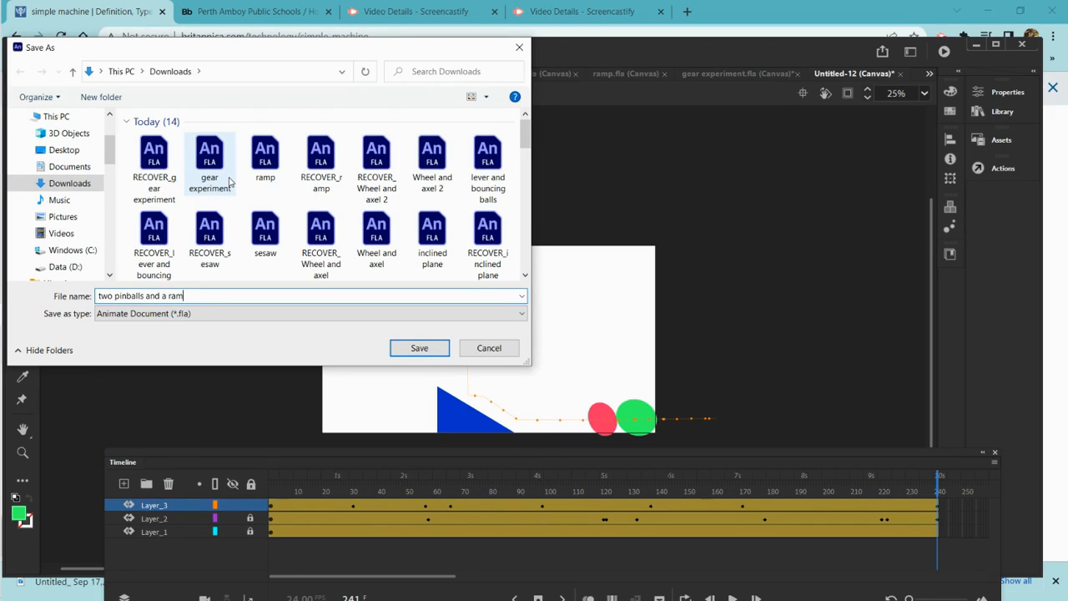
{"action": "left_click", "coordinate": [409, 349]}
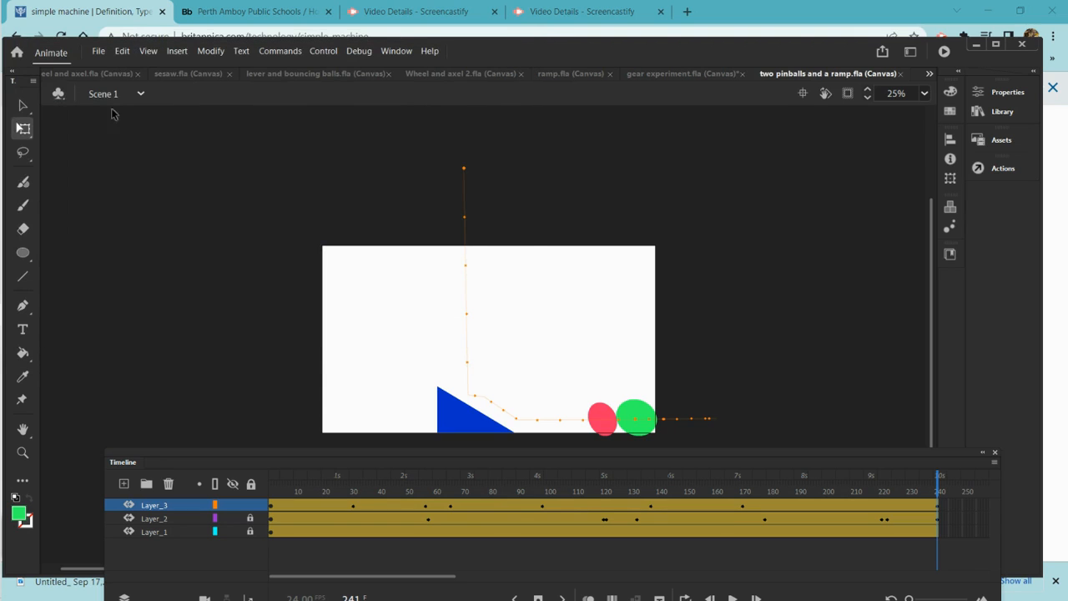
Export the movie as an H.264 video at 1920 × 1080 for the entire movie
{"action": "left_click", "coordinate": [98, 51]}
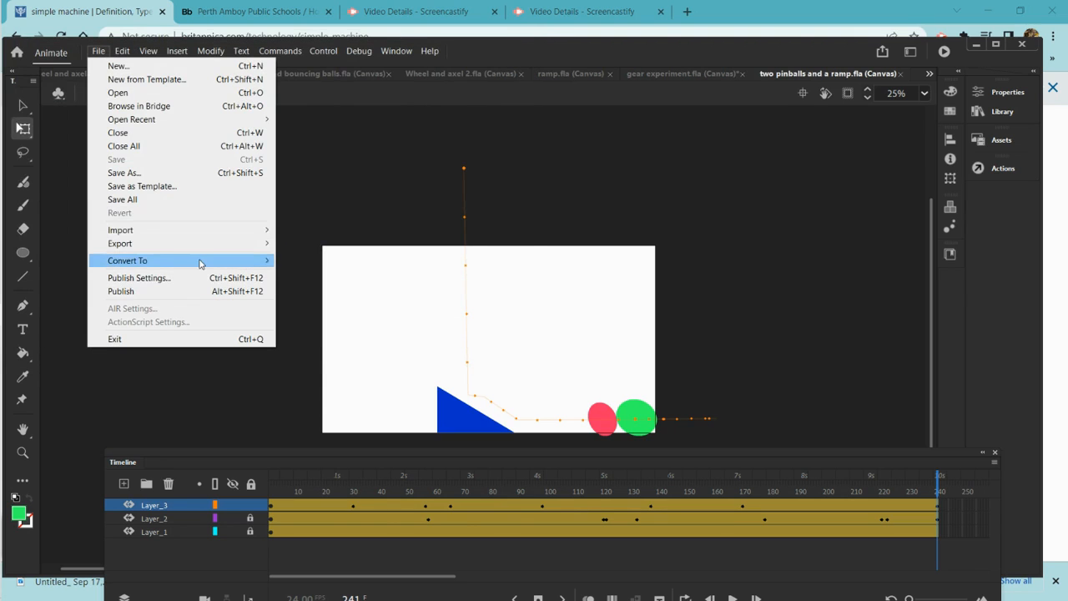
{"action": "mouse_move", "coordinate": [265, 244]}
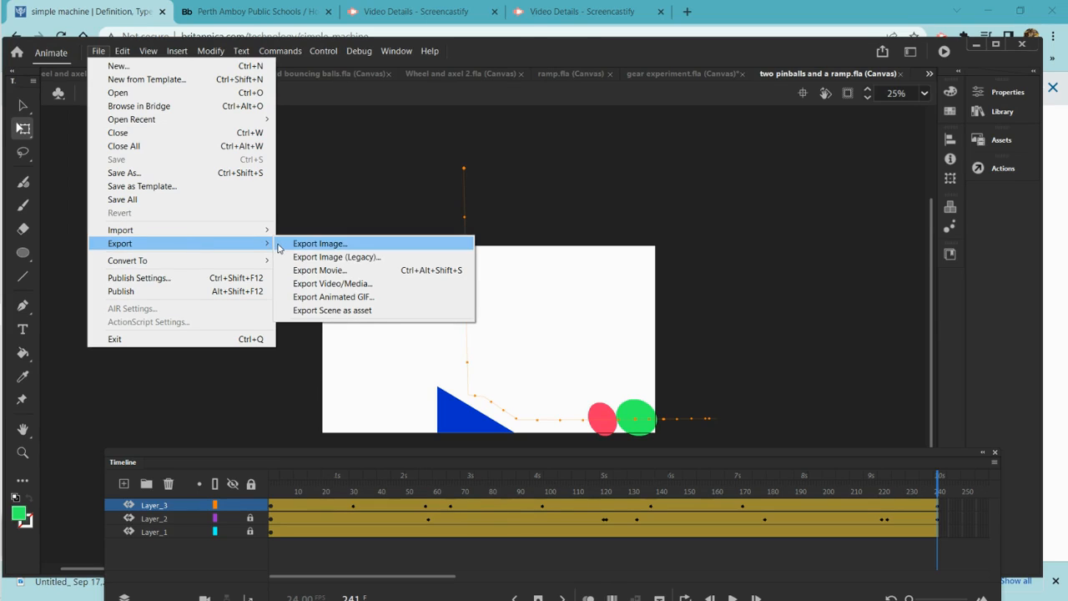
{"action": "left_click", "coordinate": [342, 285]}
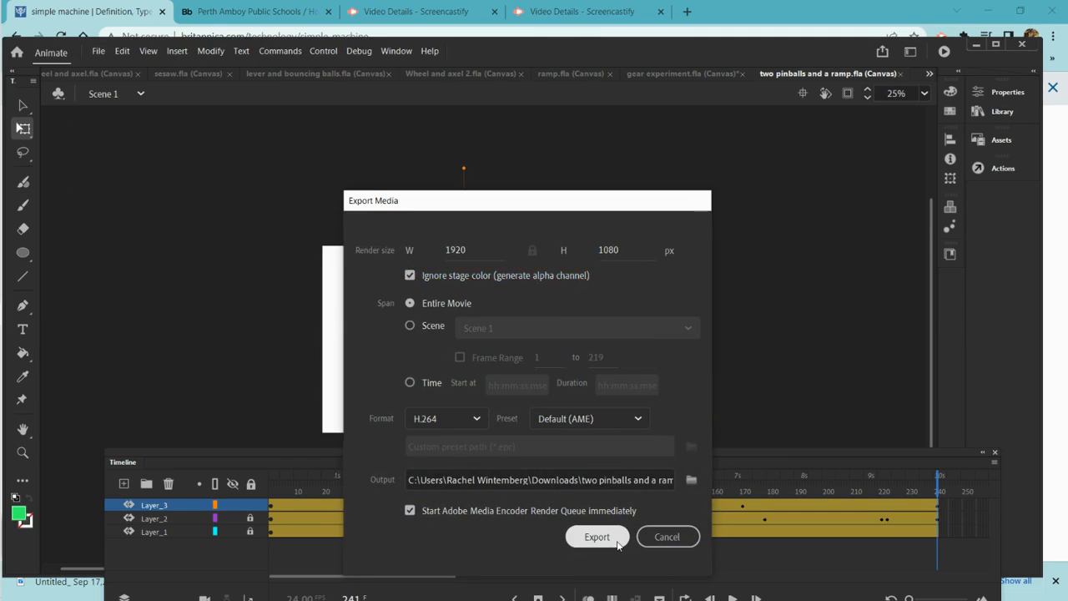
{"action": "left_click", "coordinate": [618, 538]}
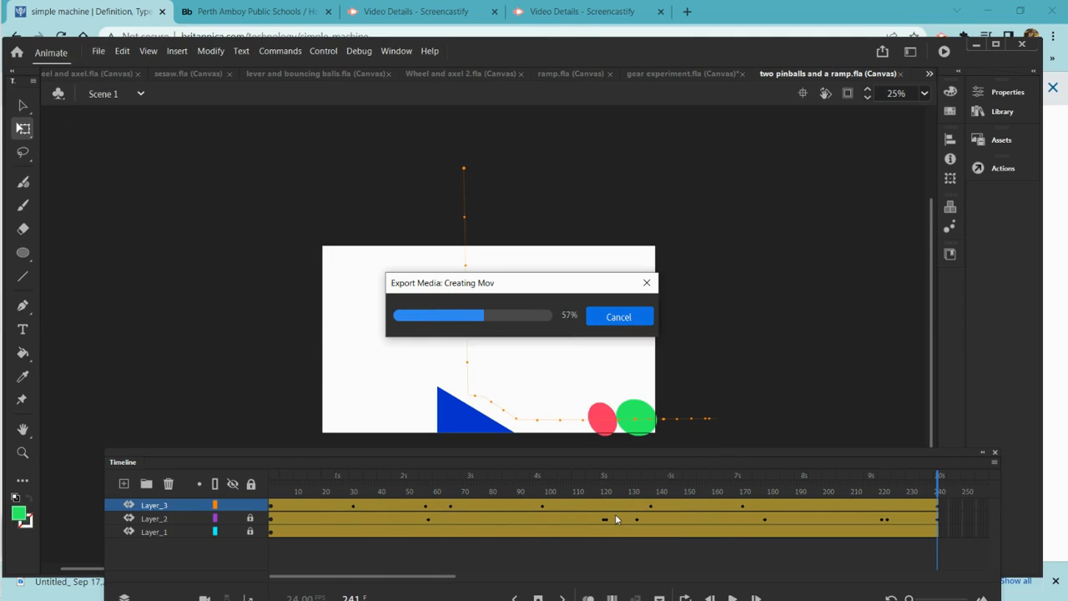